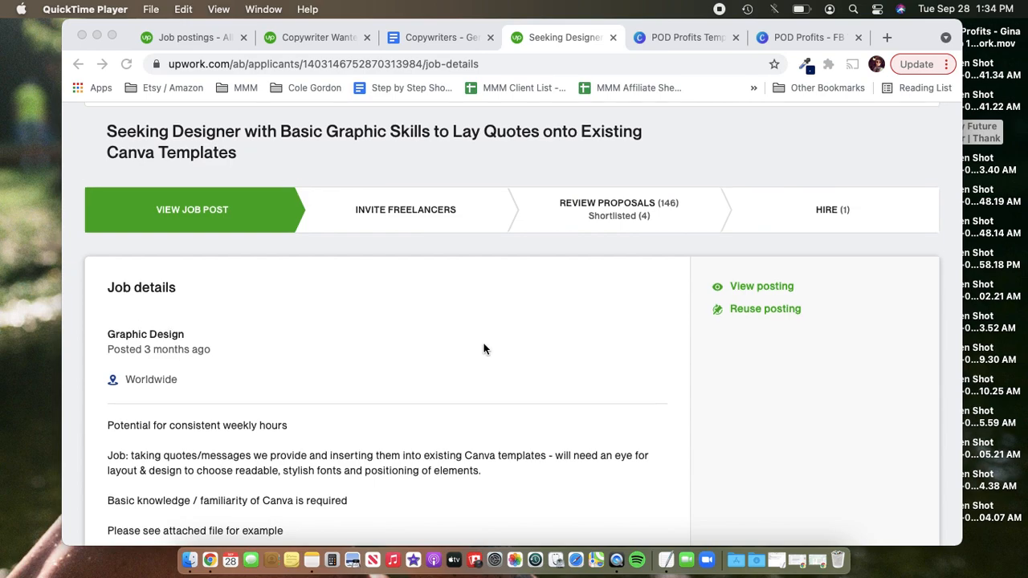
- Read the Canva designer job post's description, hours, length and rate, and view the template hire example in Canva
scroll(482, 349, down, 2)
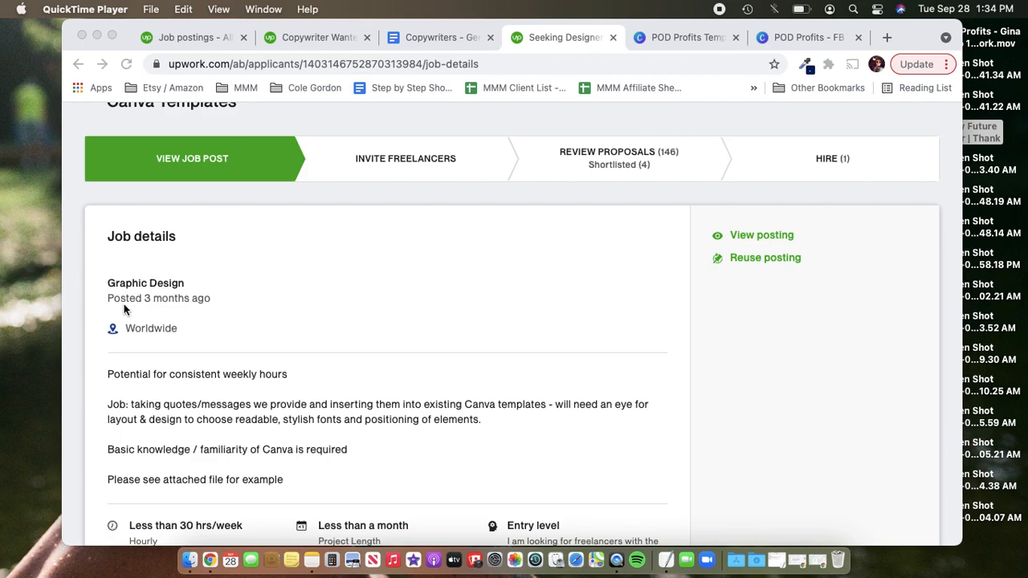
scroll(398, 271, down, 1)
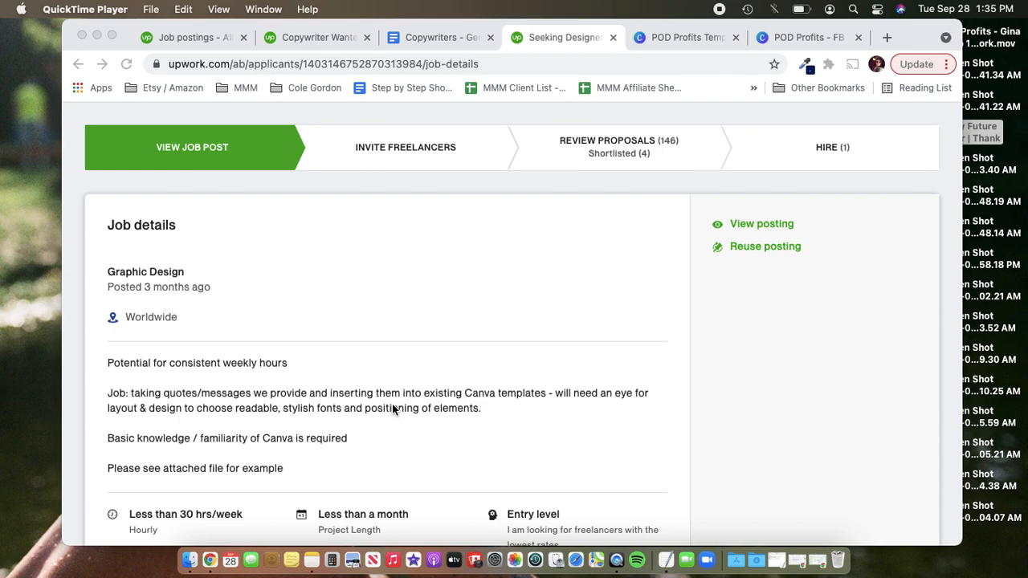
scroll(393, 408, down, 2)
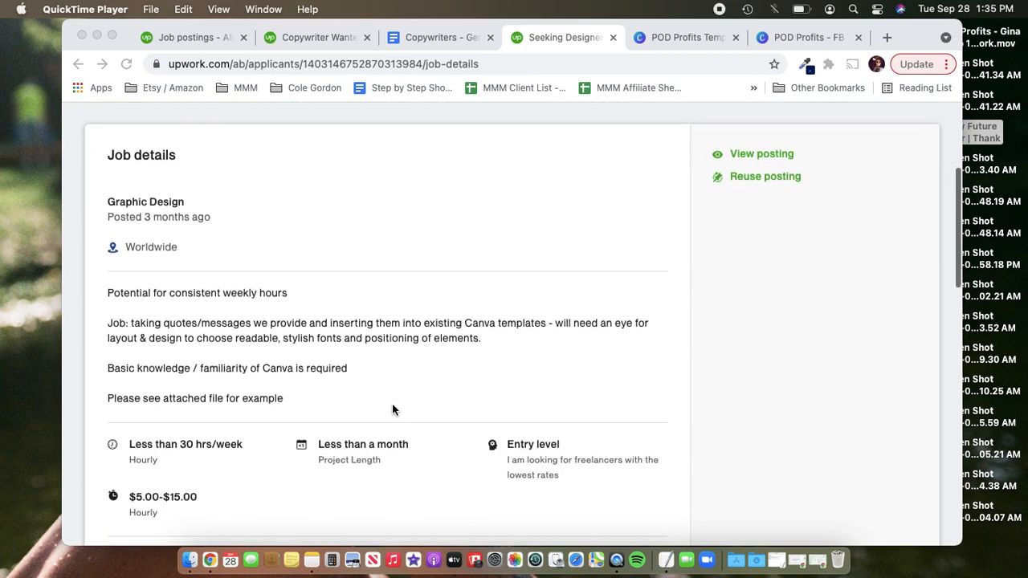
scroll(304, 351, down, 1)
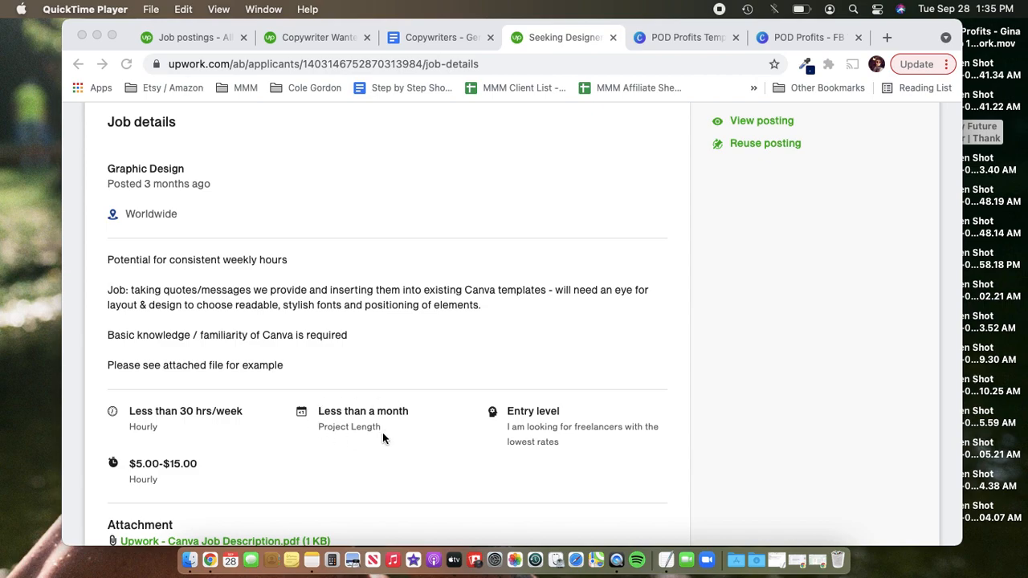
scroll(658, 399, down, 1)
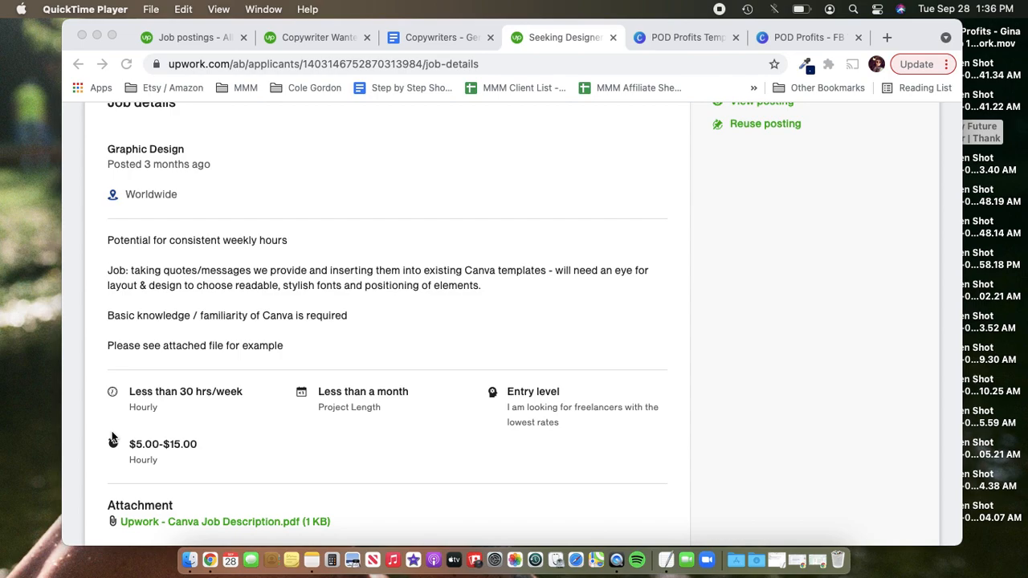
scroll(113, 440, down, 1)
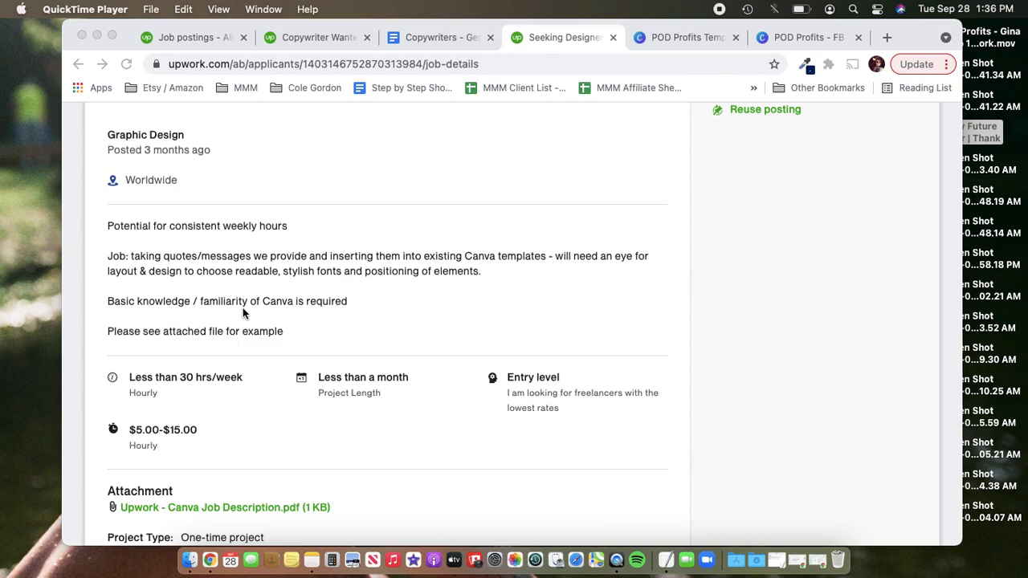
click(673, 36)
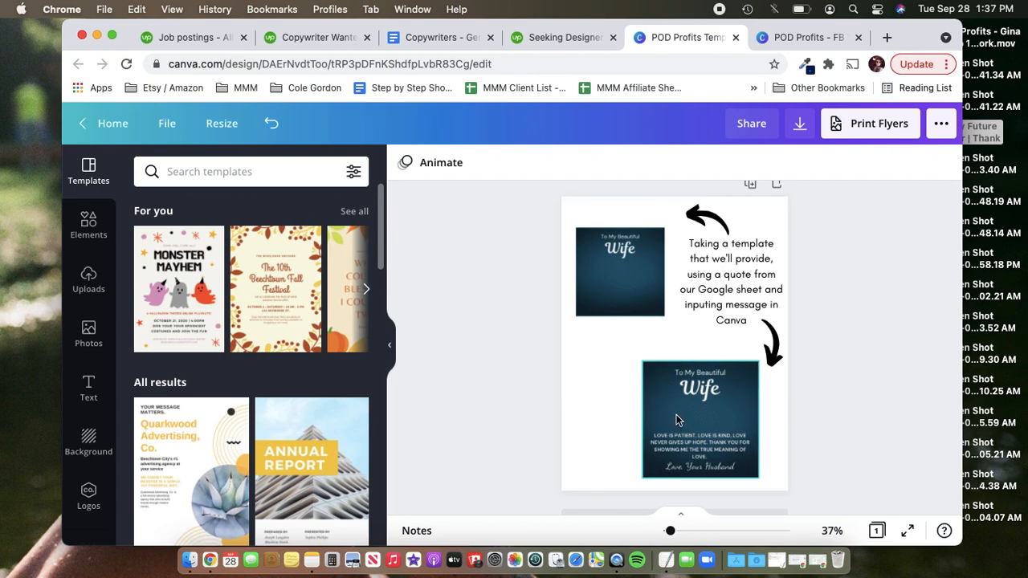
- Return to the Upwork designer job post and review its attachment, screening question, and skills and expertise
click(532, 37)
scroll(459, 358, down, 2)
scroll(460, 358, down, 3)
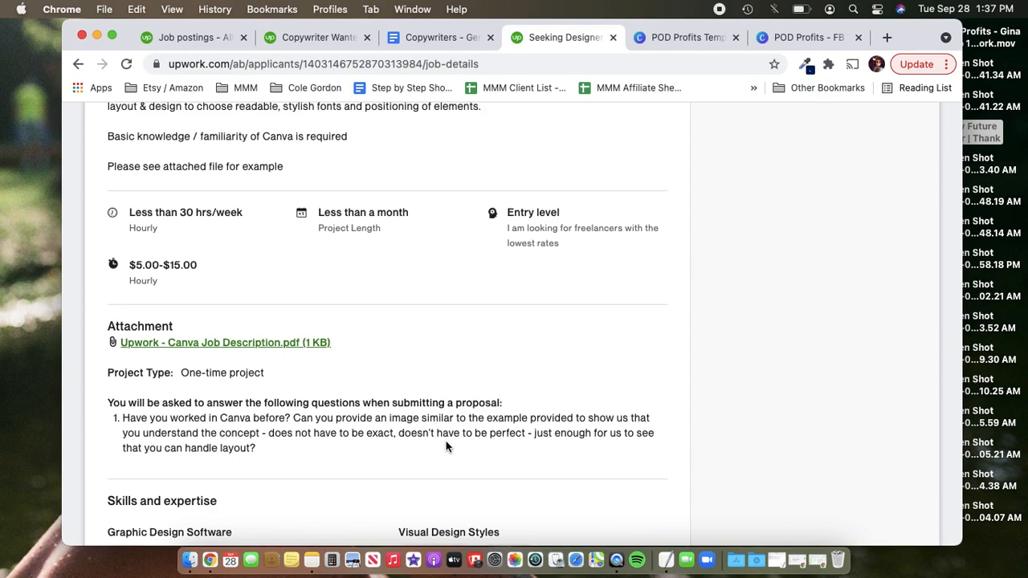
scroll(445, 448, down, 1)
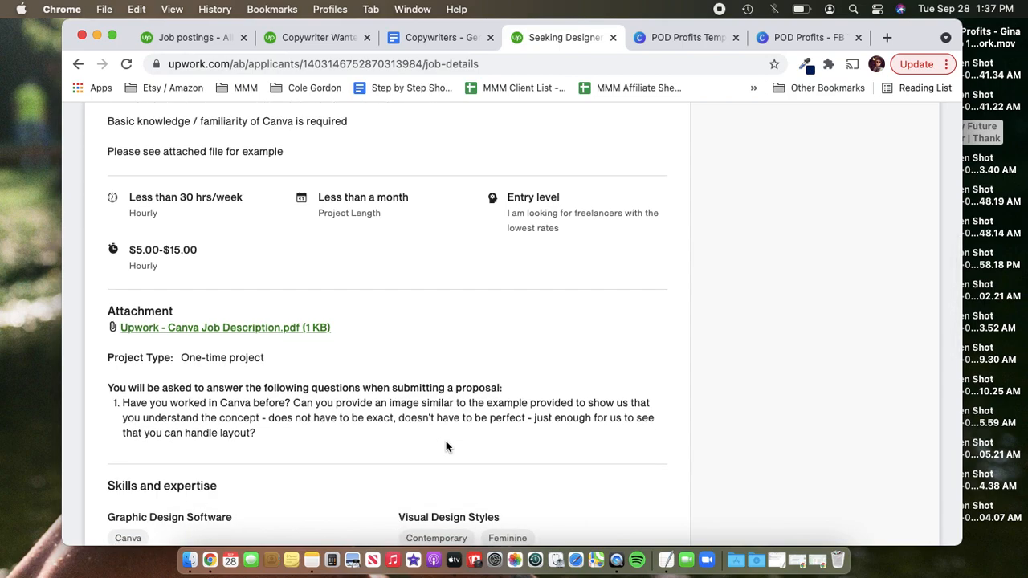
scroll(448, 447, down, 1)
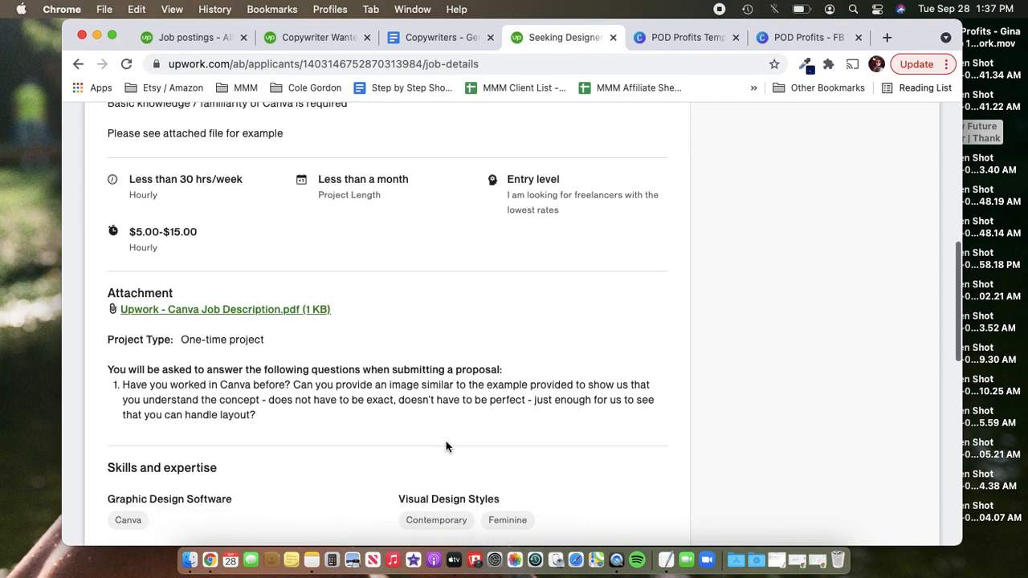
scroll(447, 447, down, 3)
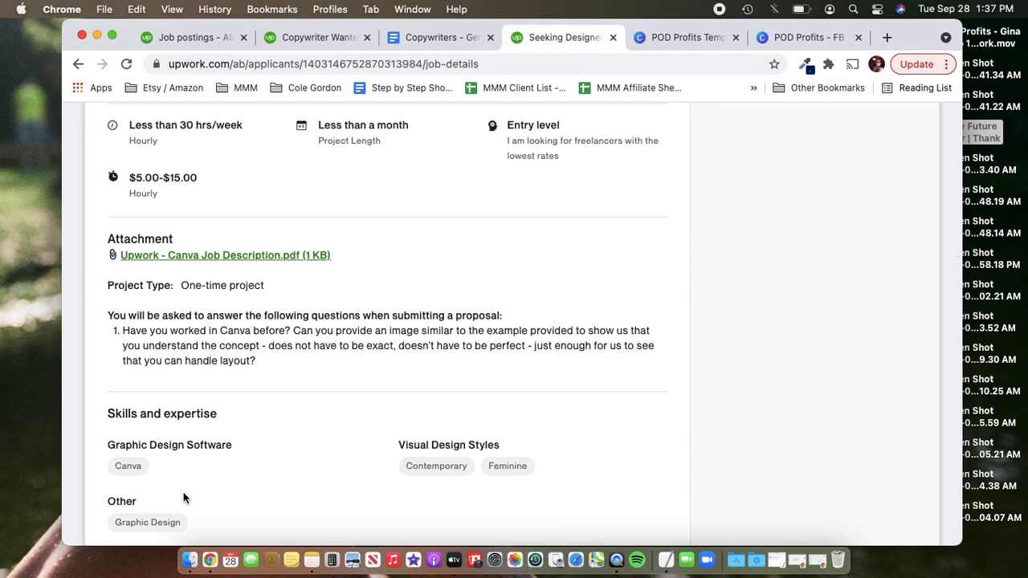
scroll(159, 448, down, 1)
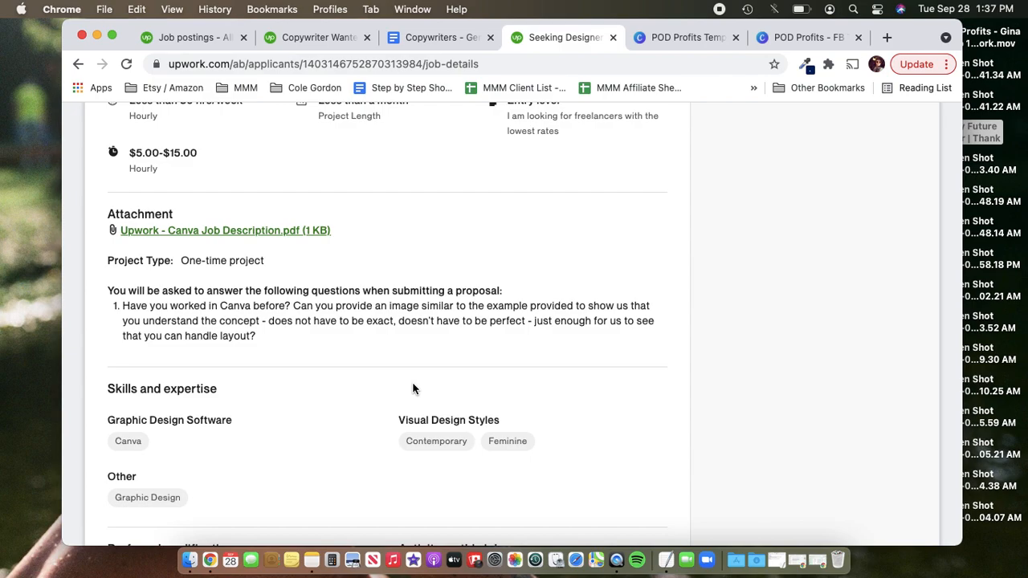
scroll(413, 384, up, 10)
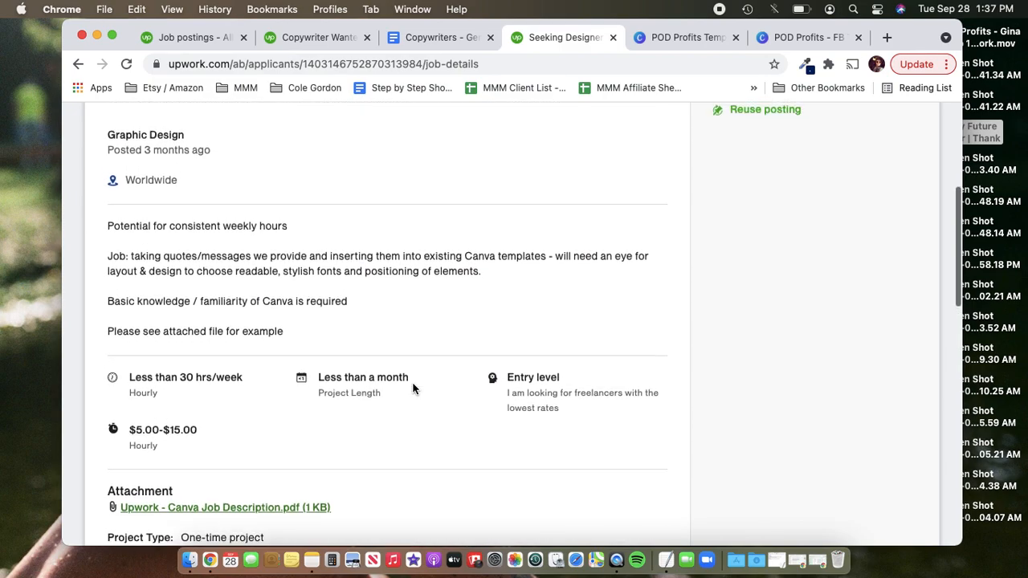
scroll(550, 416, up, 3)
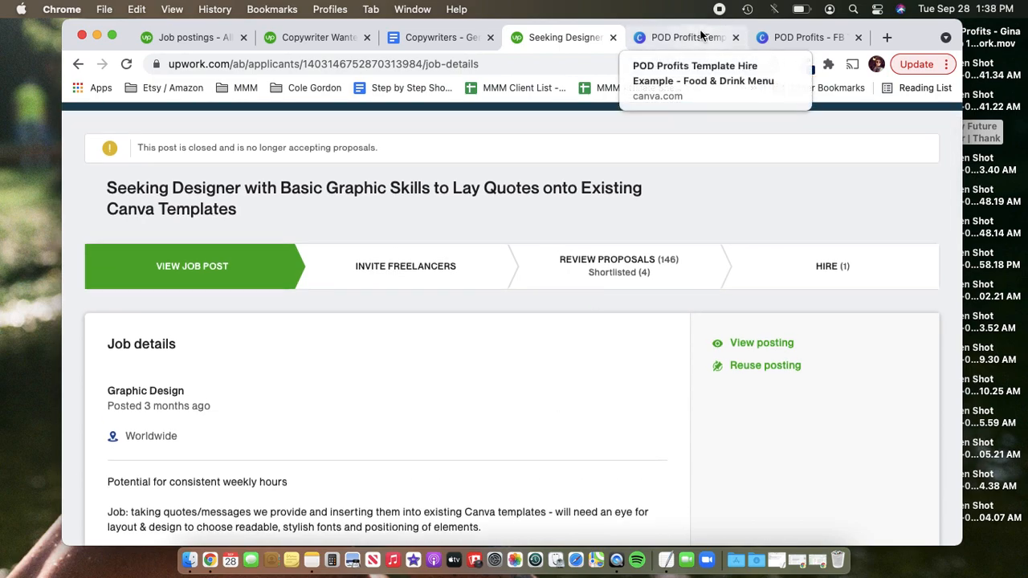
- Switch to the POD Profits - FB design in Canva and show all its pages in a grid
click(806, 42)
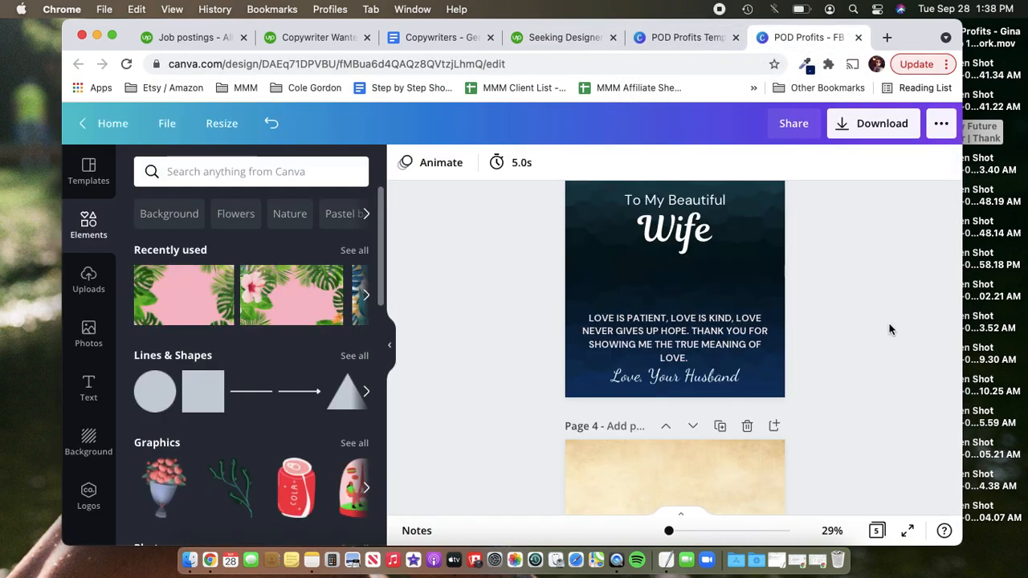
scroll(889, 330, up, 3)
scroll(890, 329, up, 3)
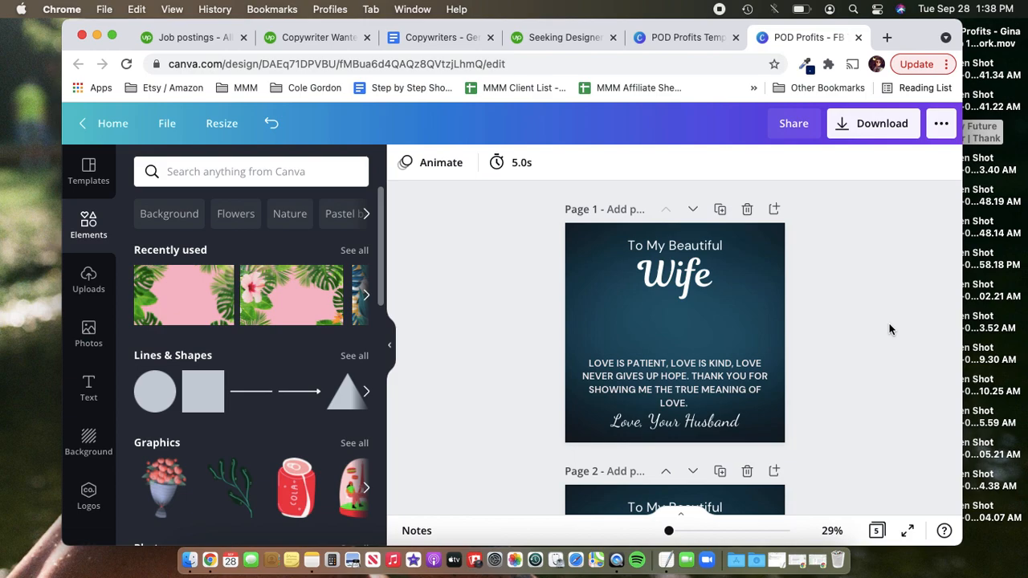
click(876, 533)
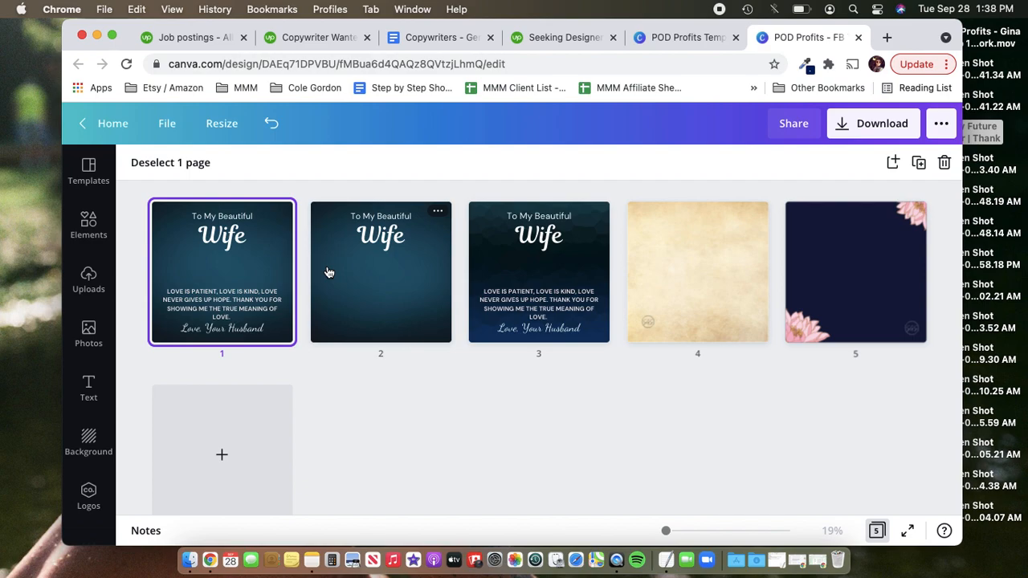
- Leave the page grid and compare the "To My Beautiful Wife" designs on pages 1 to 3
click(877, 530)
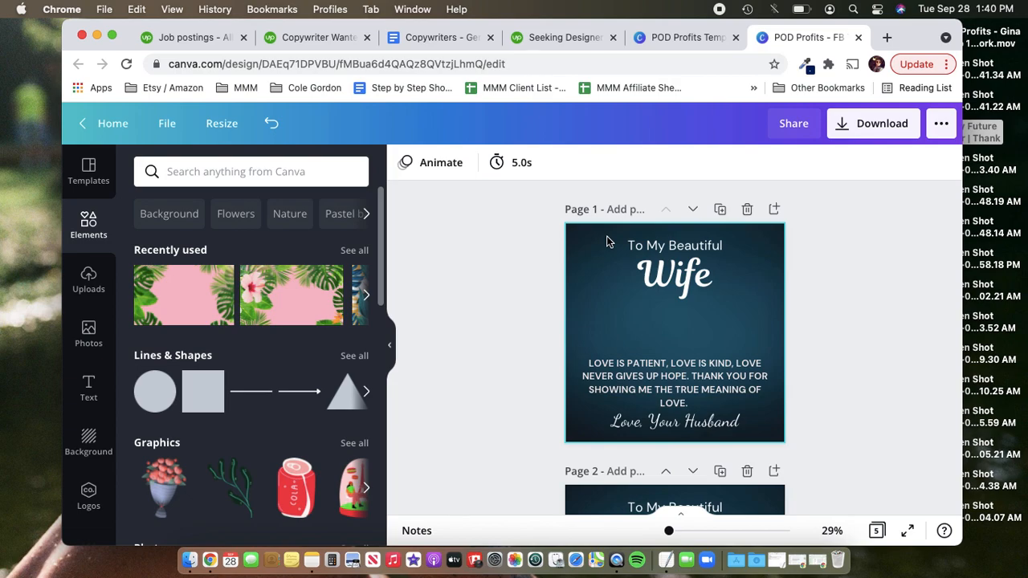
scroll(609, 240, down, 6)
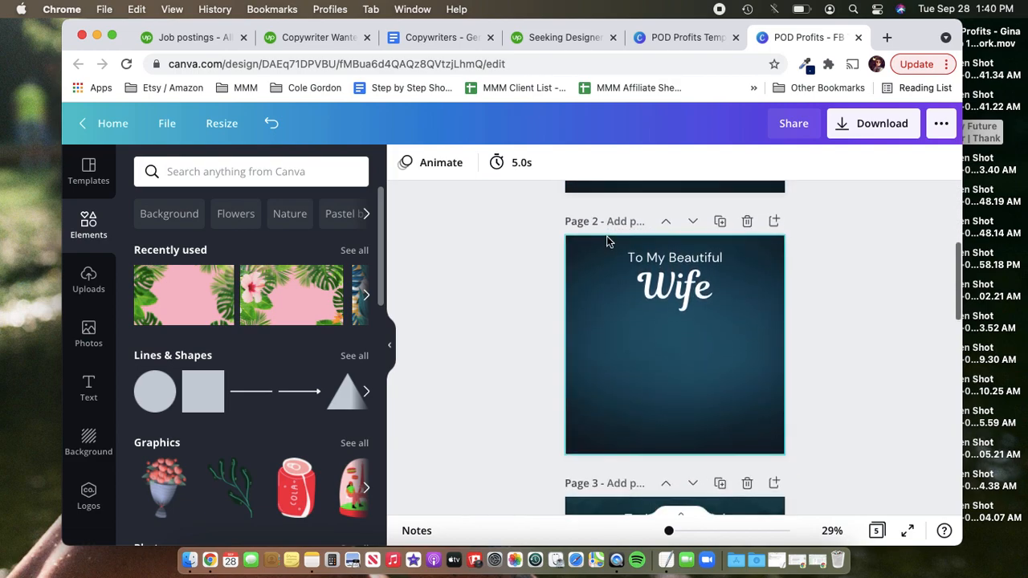
scroll(586, 258, up, 2)
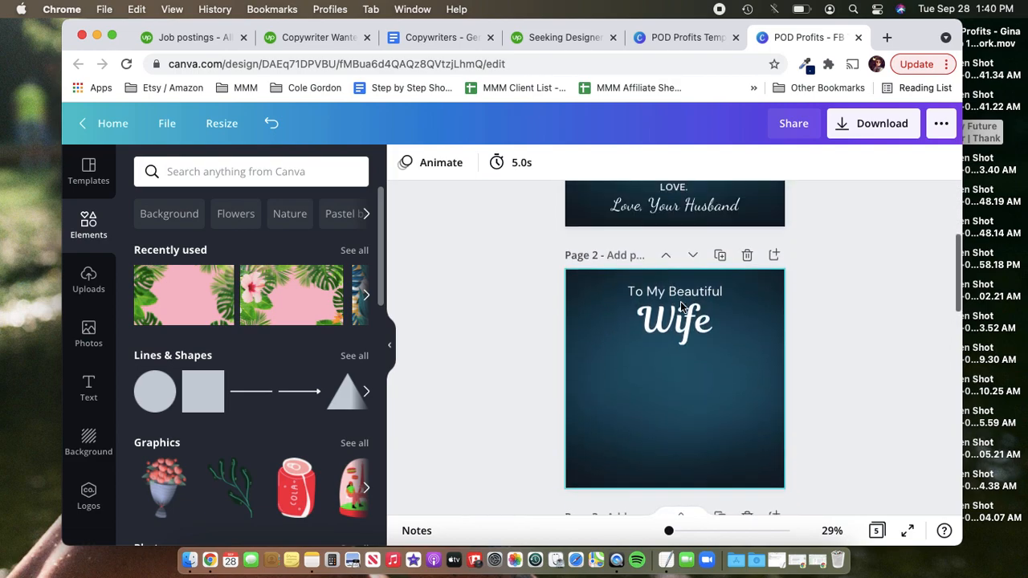
scroll(681, 306, up, 3)
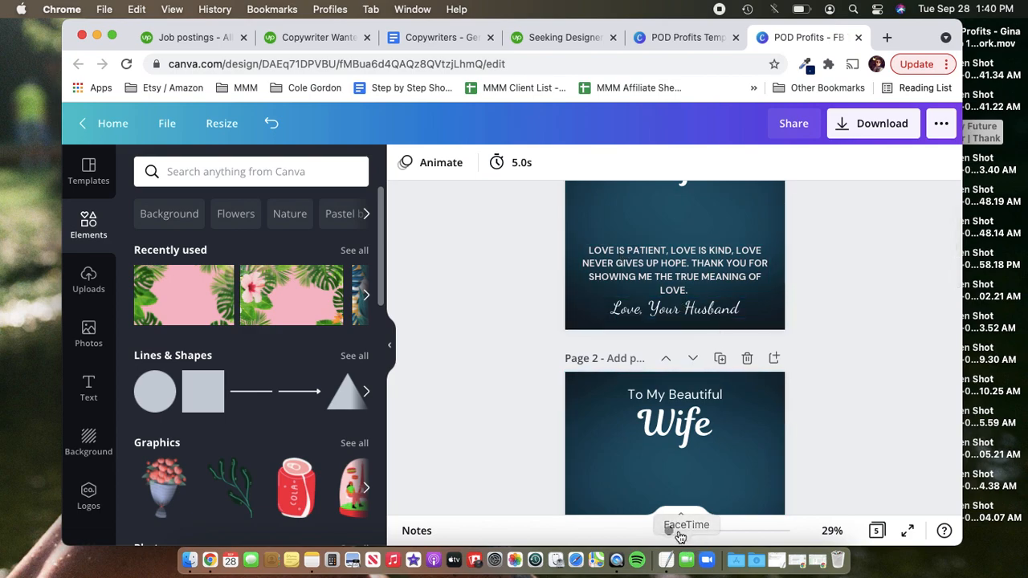
scroll(670, 446, down, 4)
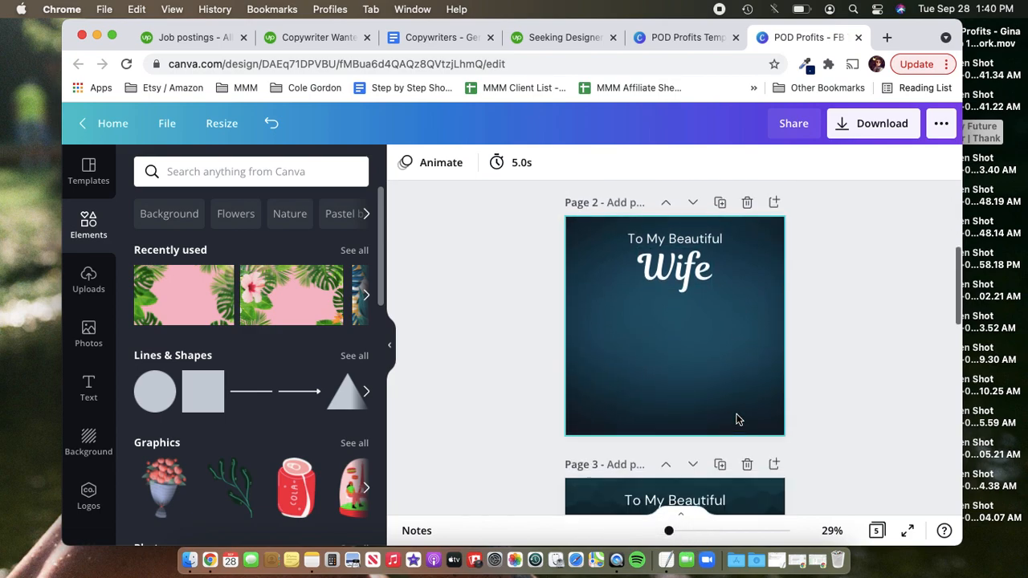
scroll(738, 420, down, 5)
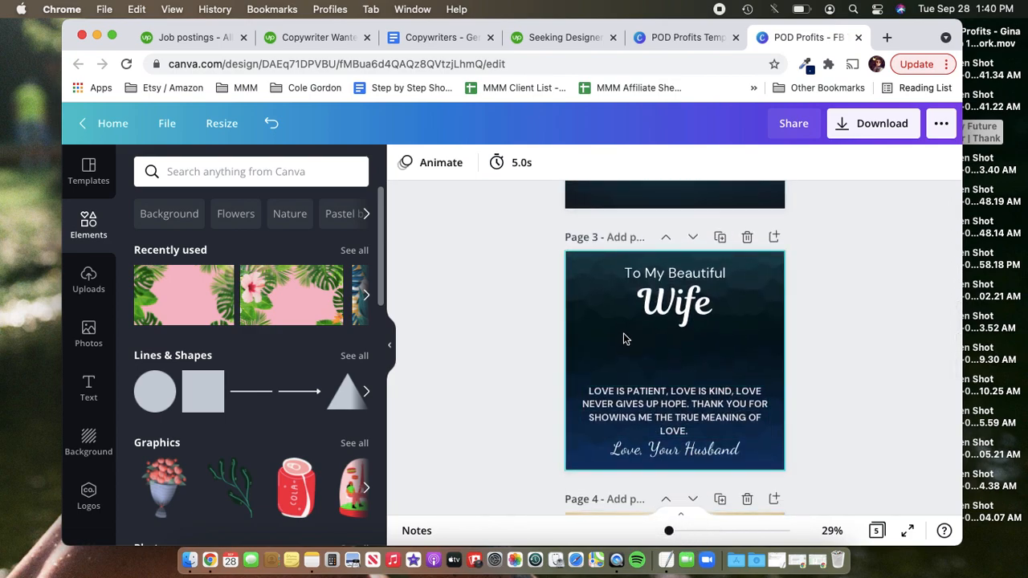
- Try out the transparency setting on the page 3 background image
click(747, 319)
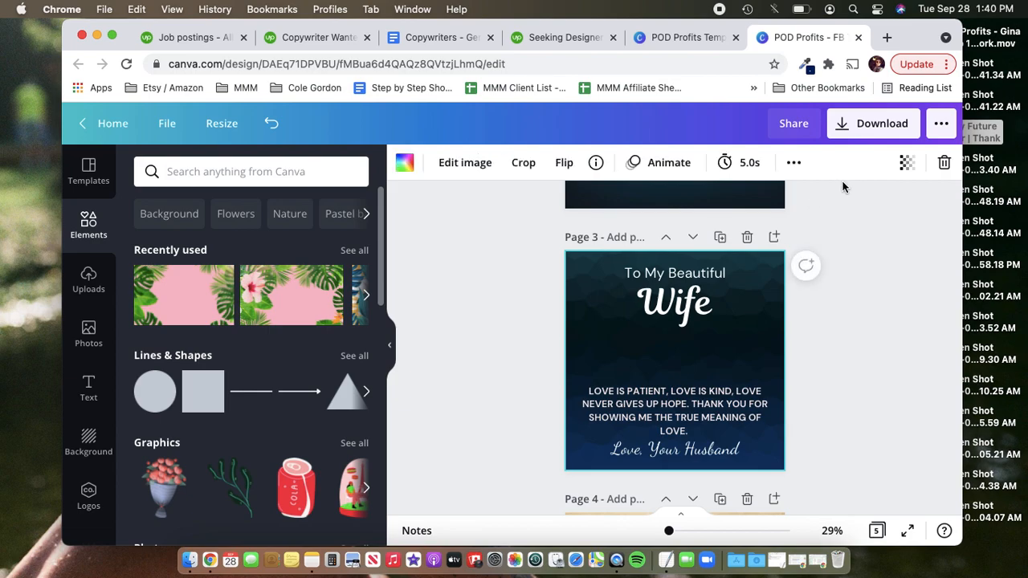
click(906, 162)
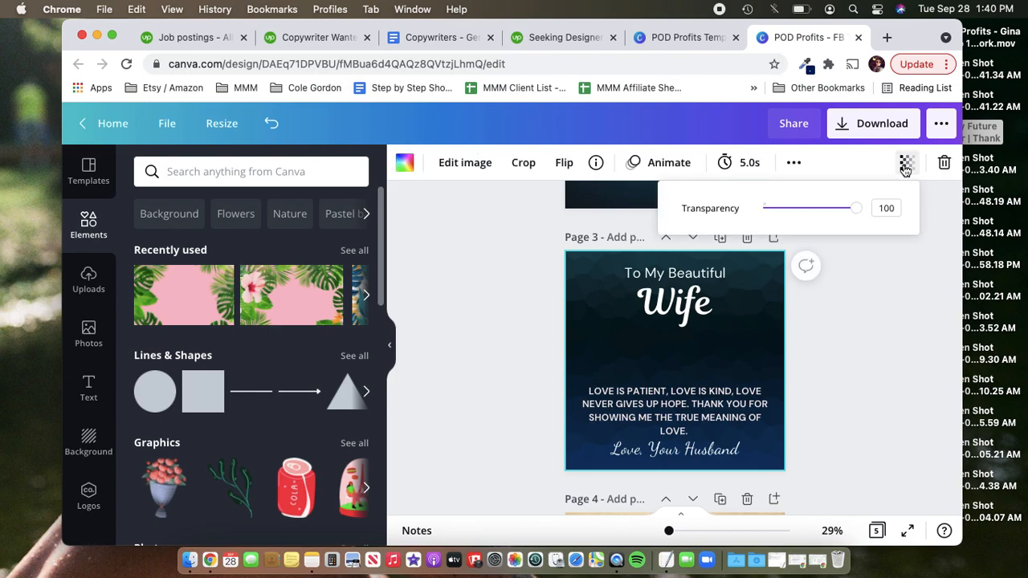
mouse_move(857, 210)
mouse_down()
mouse_move(840, 217)
mouse_move(860, 208)
mouse_up()
click(870, 337)
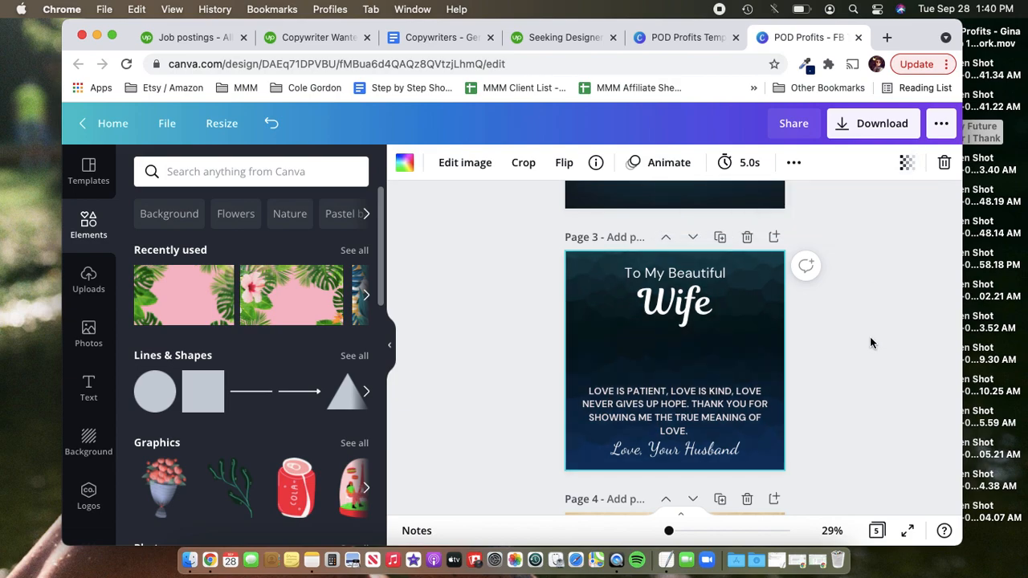
- Examine the parchment background on page 4 and the navy floral background on page 5
scroll(871, 342, up, 1)
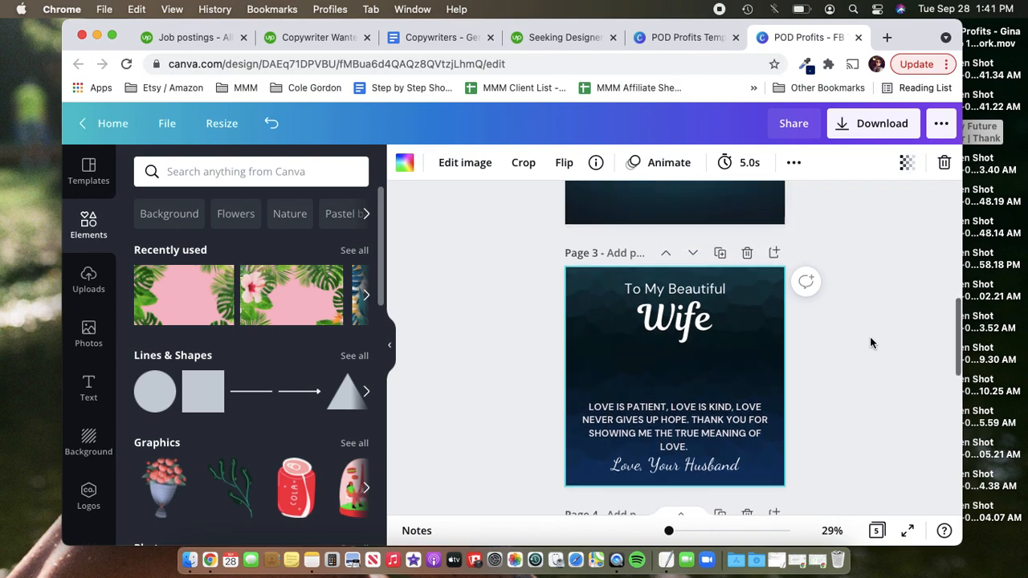
scroll(870, 341, down, 1)
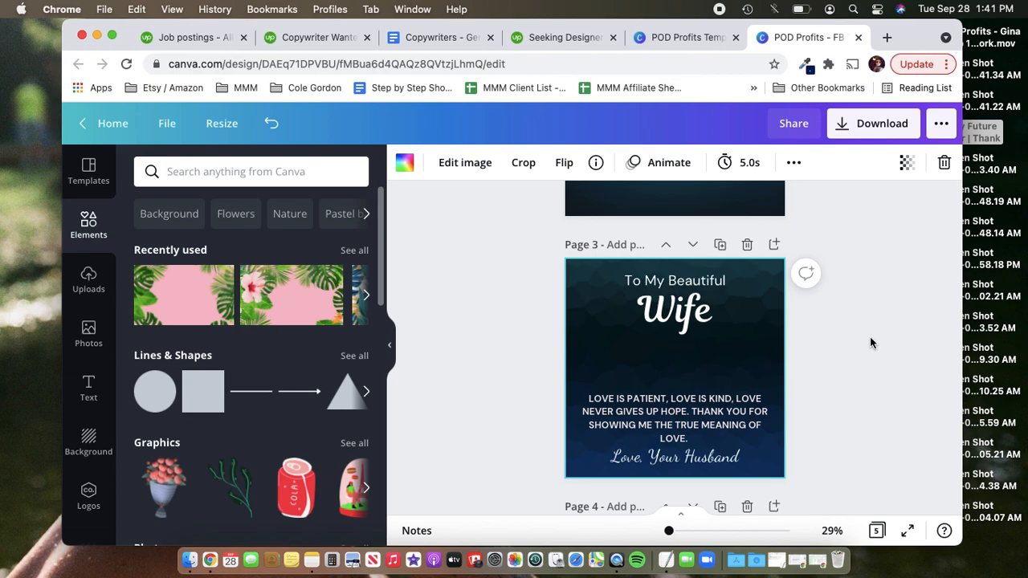
scroll(871, 343, down, 3)
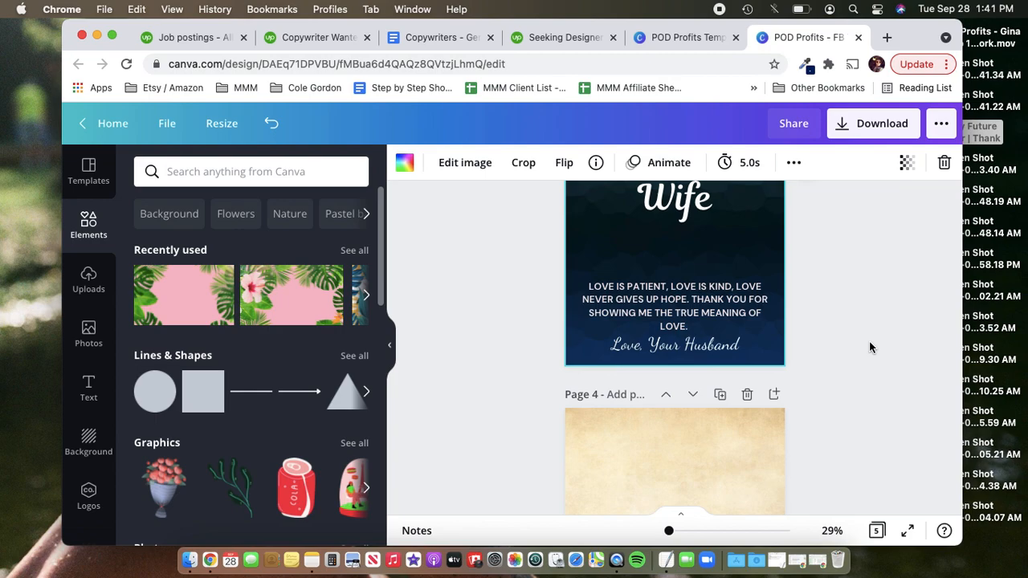
scroll(870, 345, down, 5)
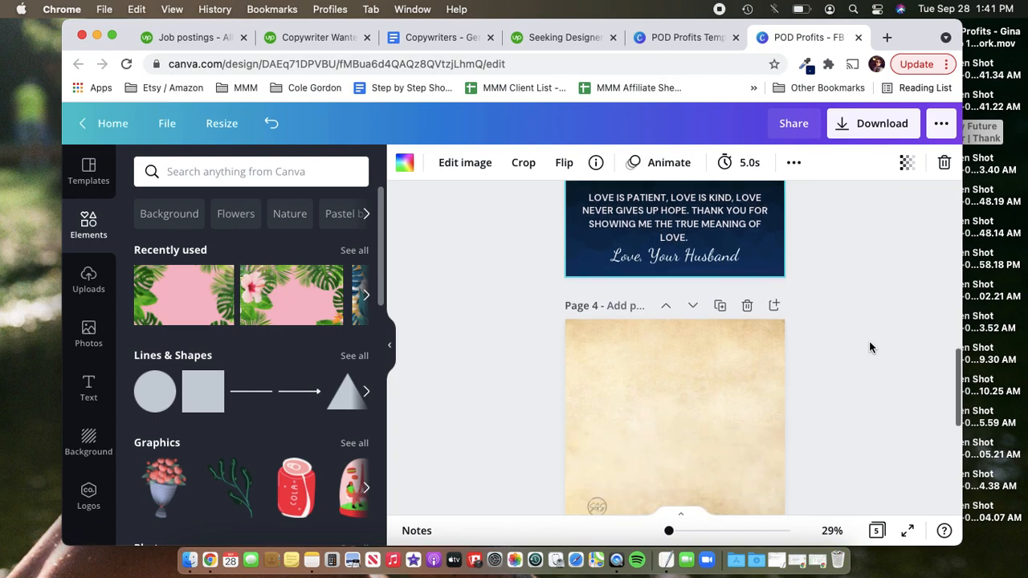
scroll(870, 345, up, 1)
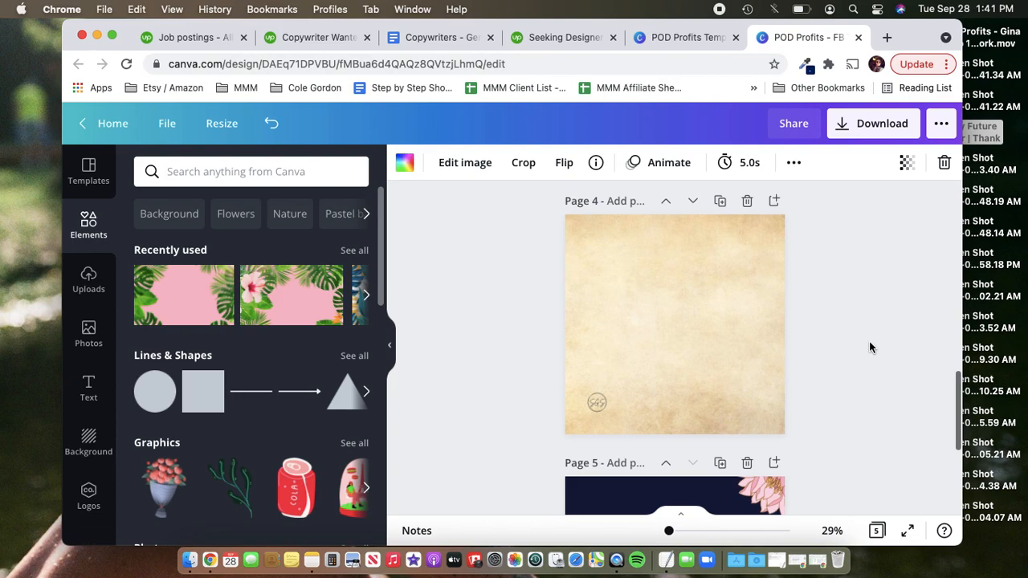
scroll(701, 323, down, 1)
scroll(702, 323, down, 3)
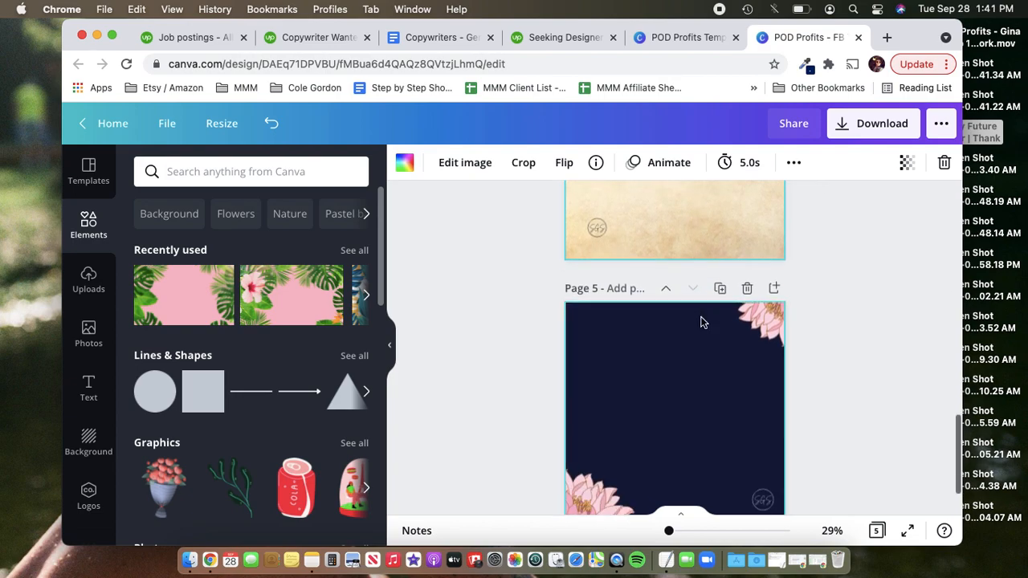
click(694, 352)
scroll(663, 427, down, 1)
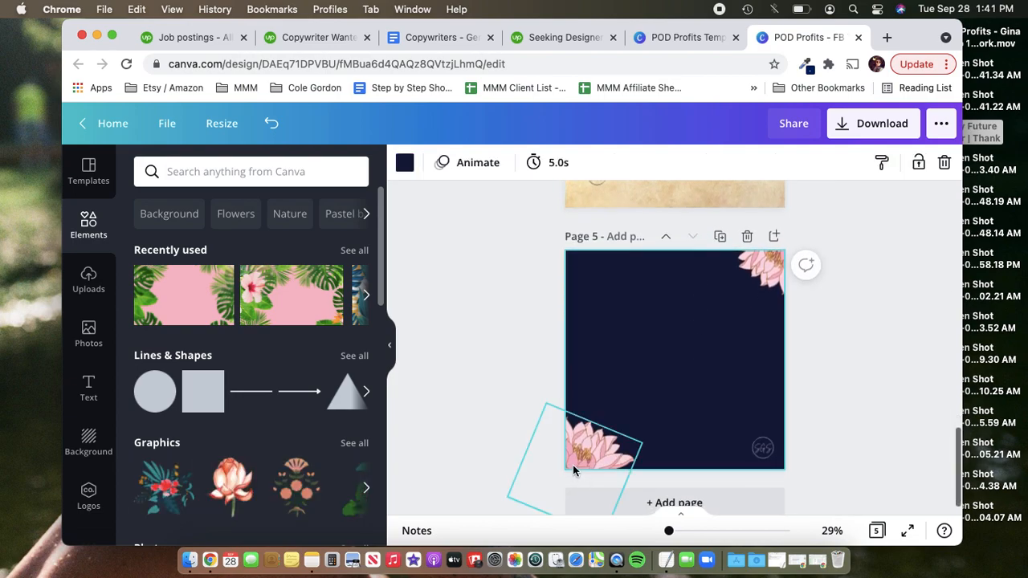
- Move the small round logo on page 4's parchment background slightly lower, near the page's lower-left corner
scroll(572, 465, up, 3)
scroll(573, 471, up, 2)
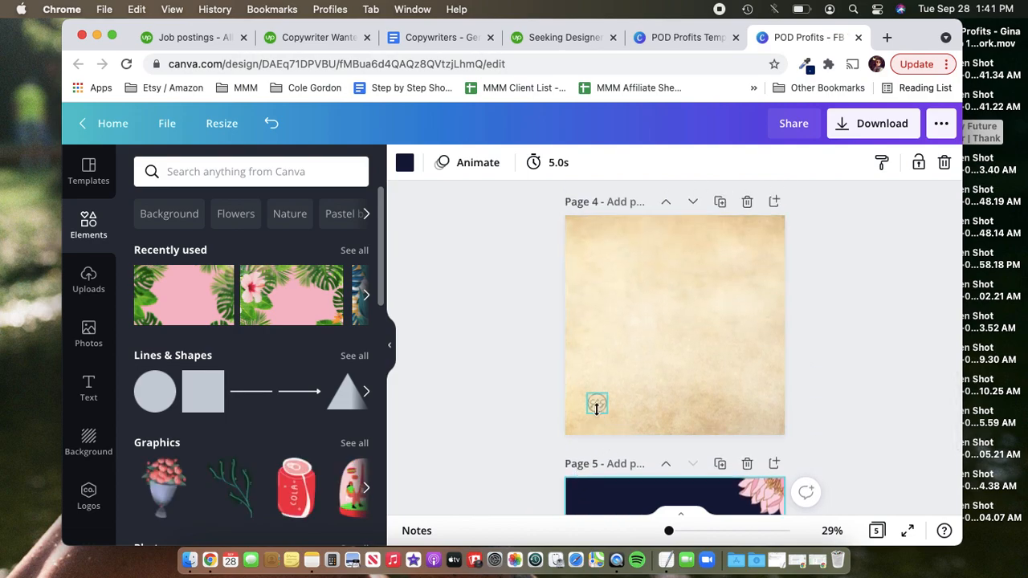
click(596, 404)
drag(605, 394, 595, 414)
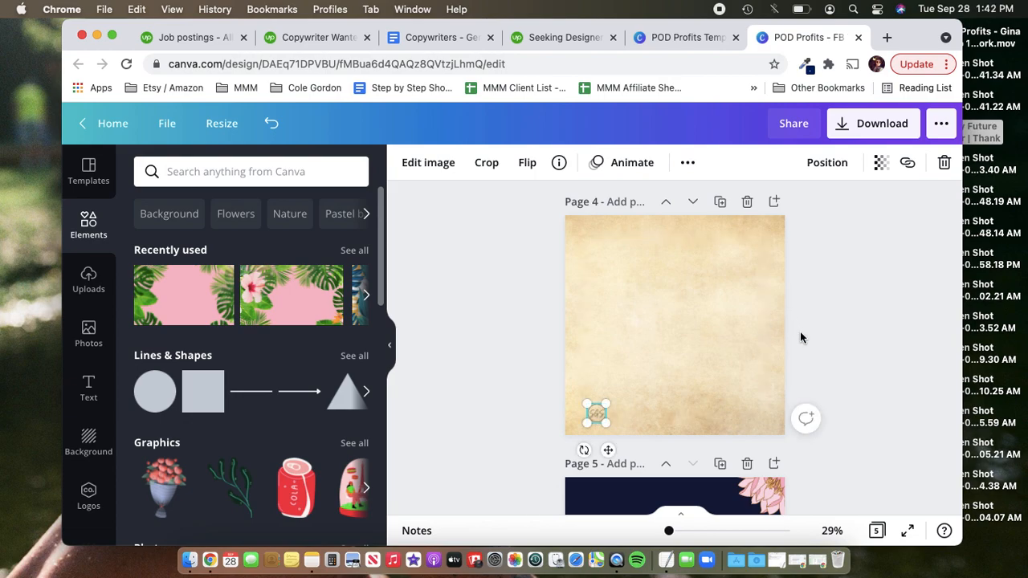
- Review all pages in the page grid, and return to the editor to compare the backgrounds on pages 4 and 5
click(877, 532)
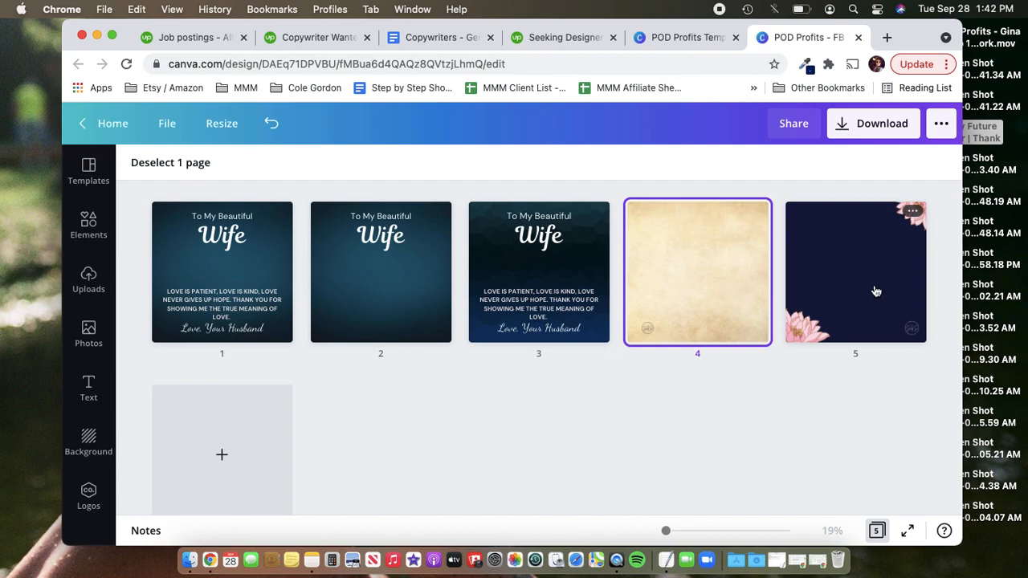
click(876, 534)
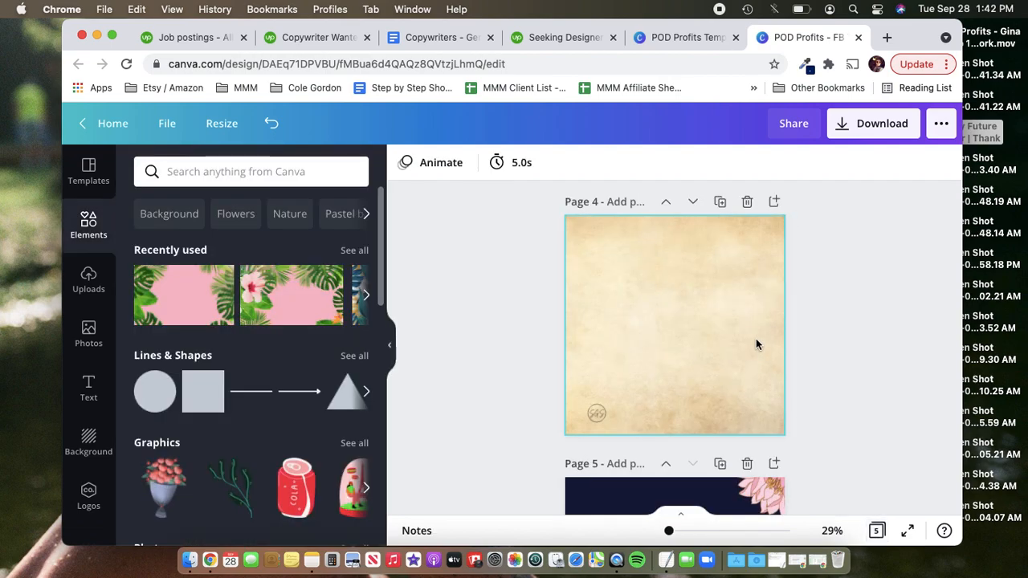
scroll(756, 338, down, 5)
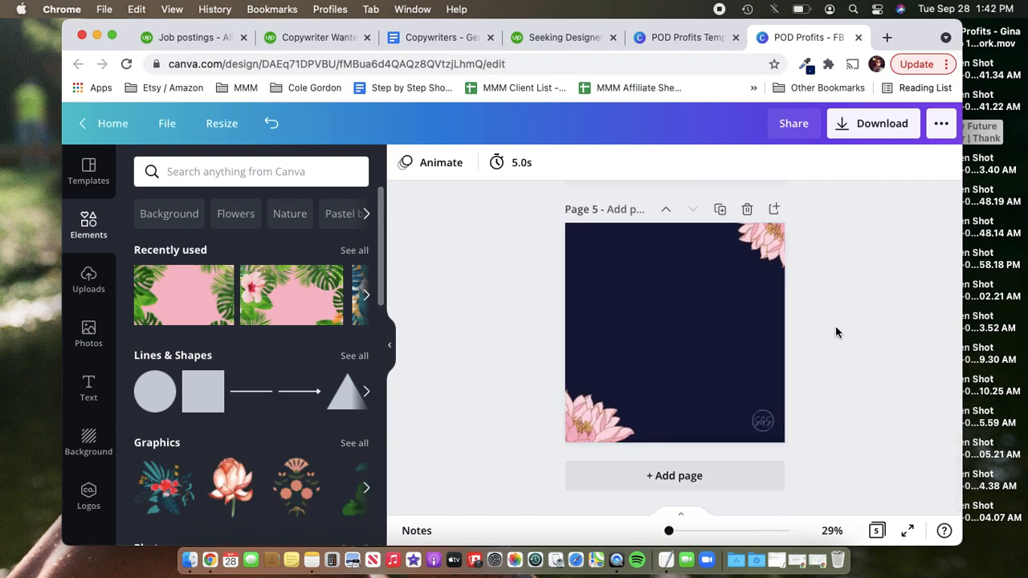
scroll(854, 331, up, 5)
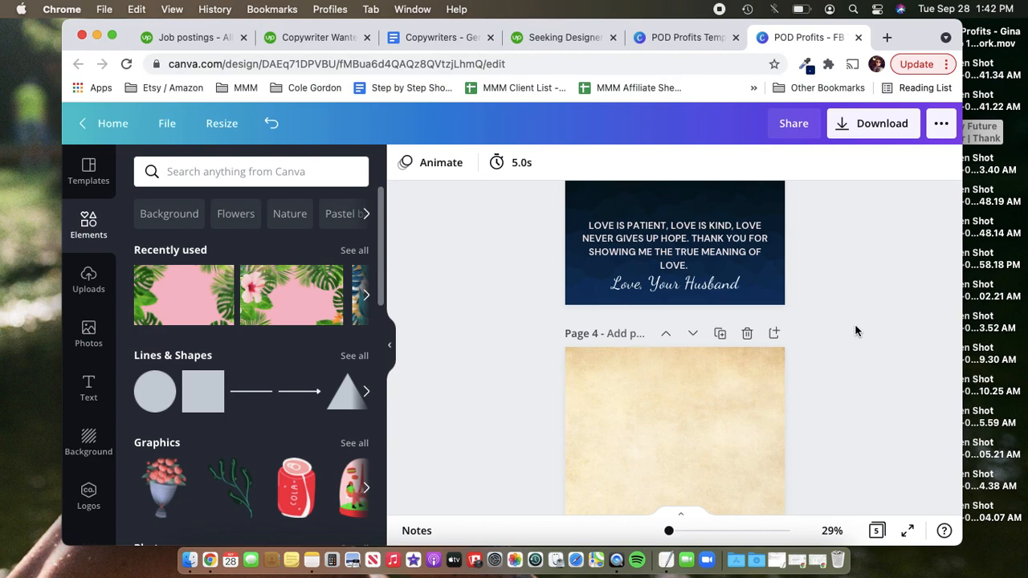
- Add a new page after page 5 and clear its navy background so it is blank
scroll(854, 331, down, 5)
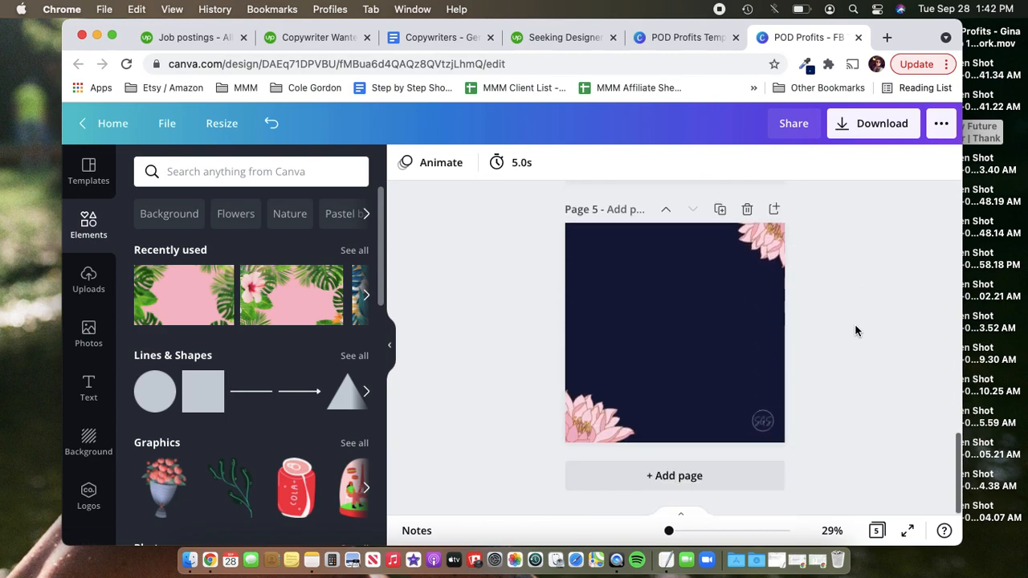
click(696, 477)
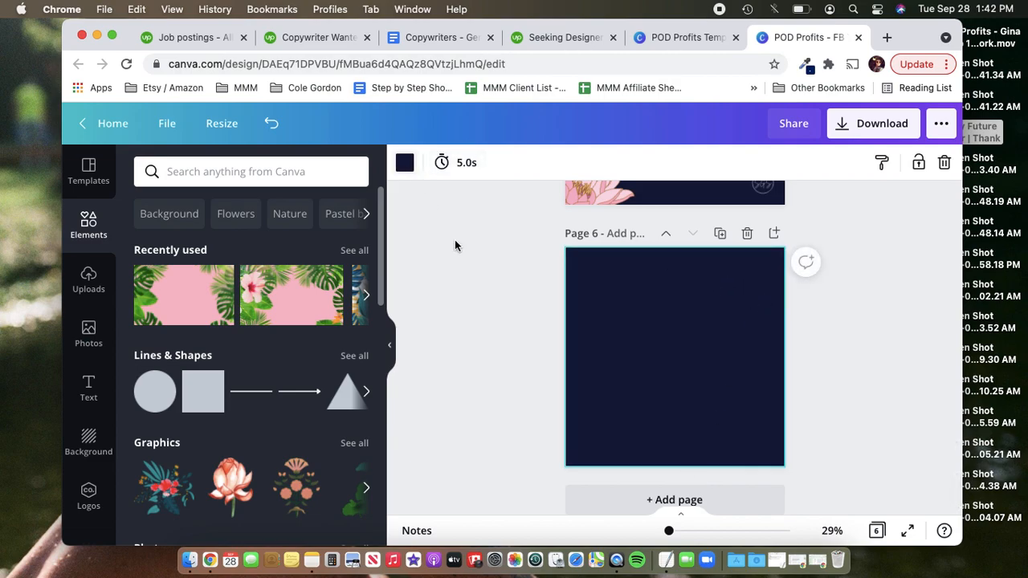
key(BackSpace)
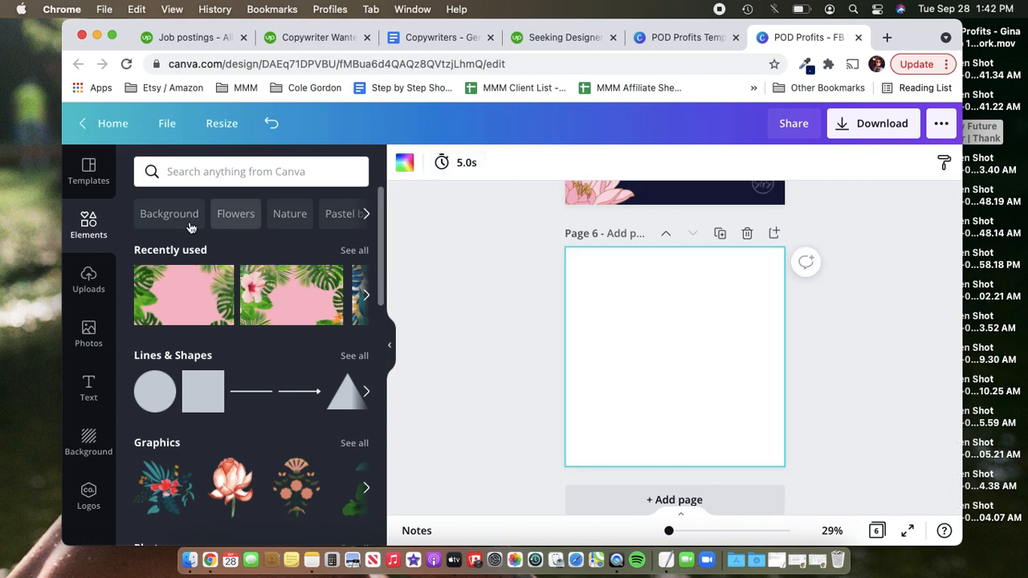
- Search the elements library for "gradient" and look through the mixed results for possible backgrounds
click(256, 173)
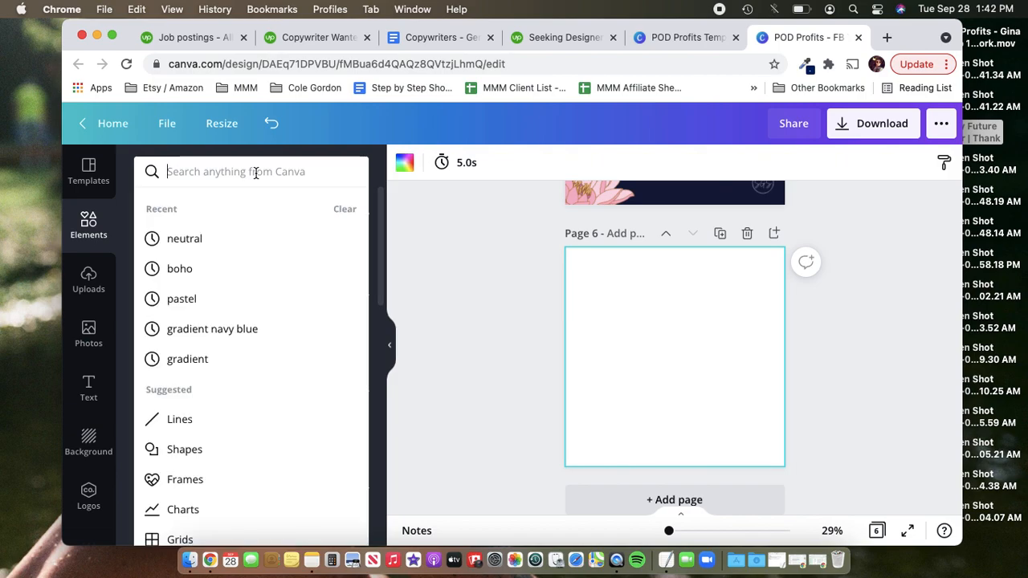
text(gradient)
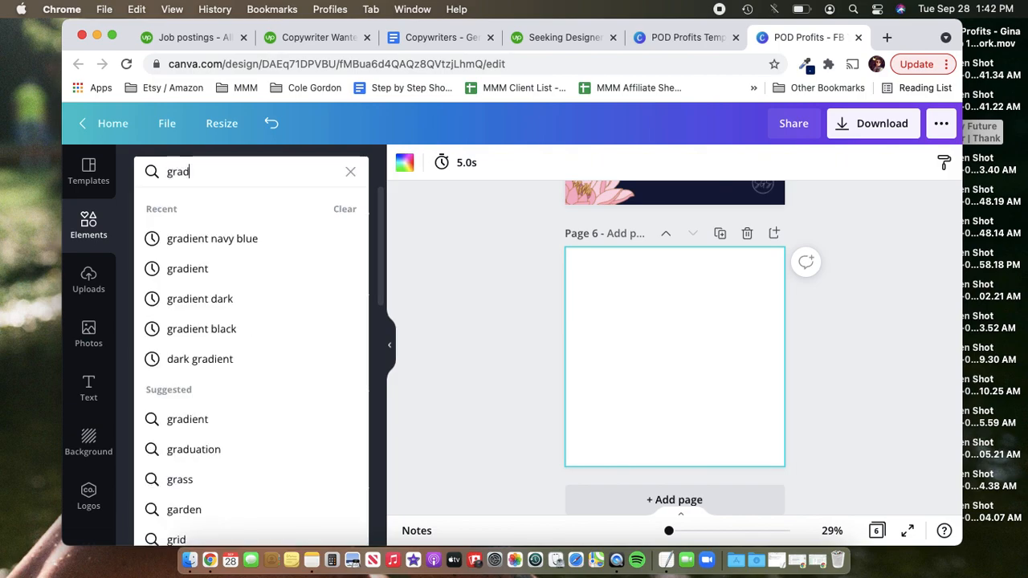
key(Return)
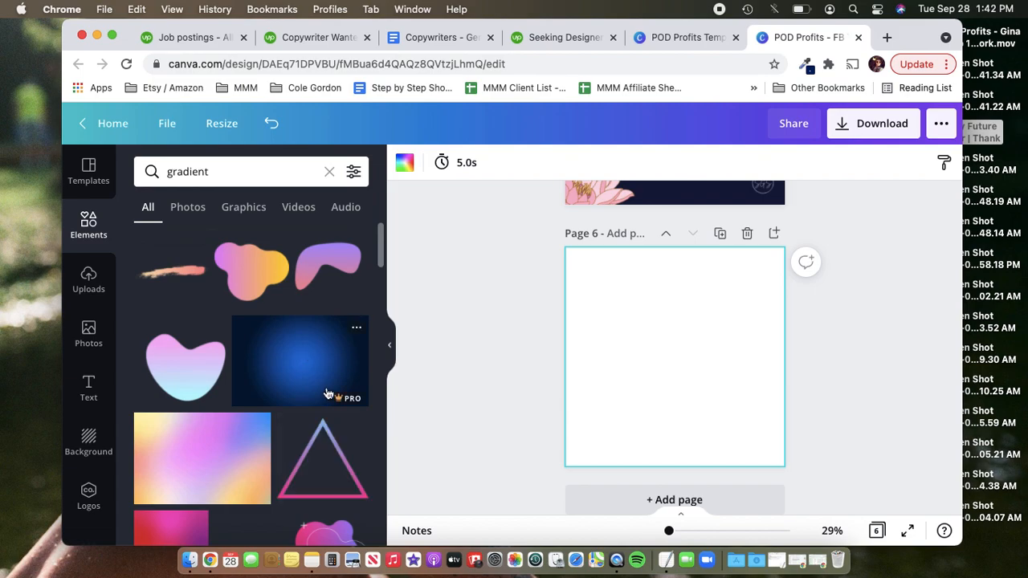
scroll(328, 393, down, 4)
scroll(328, 394, down, 4)
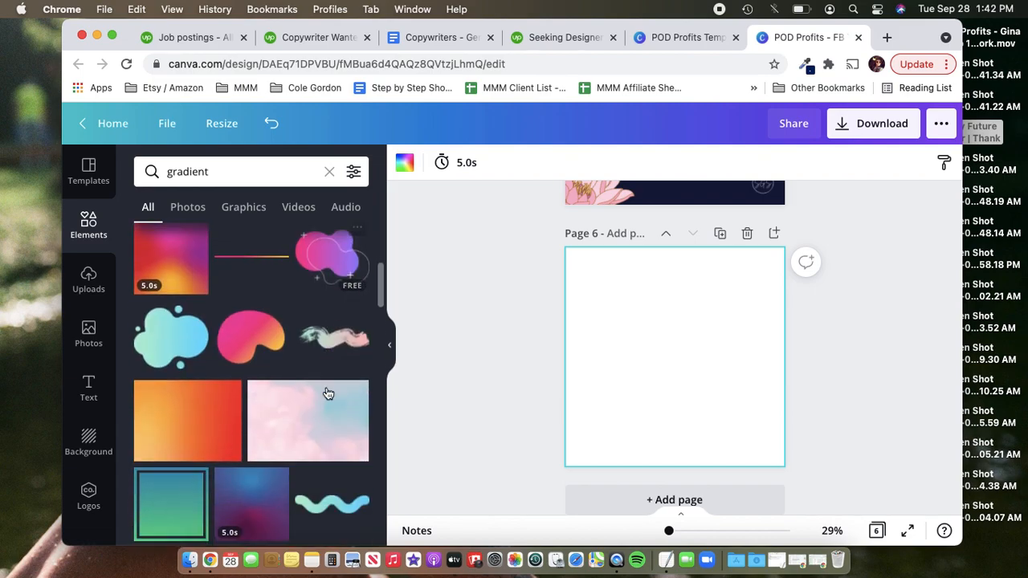
scroll(184, 383, down, 3)
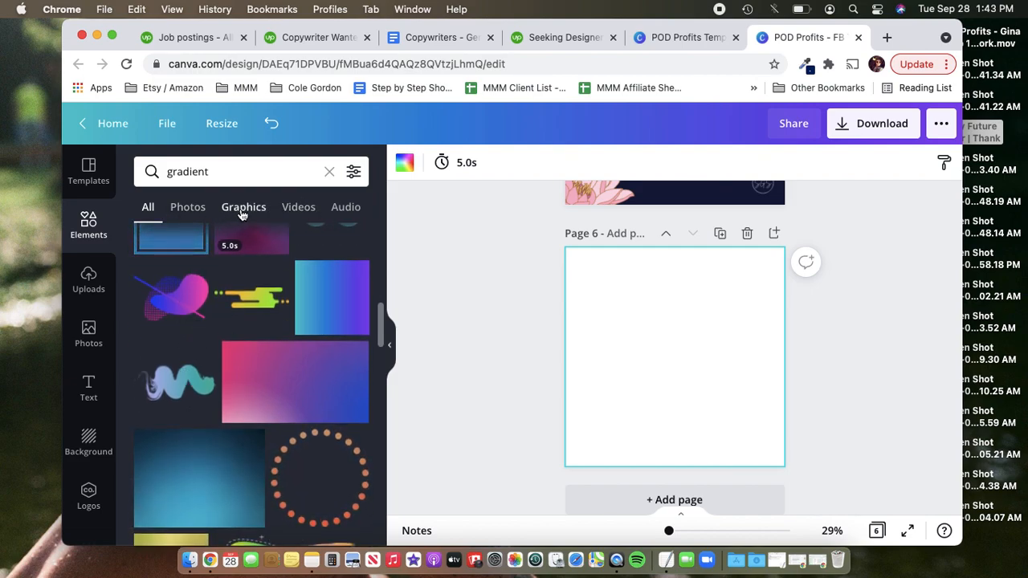
- Limit the gradient results to graphics and browse them for a dark blue rectangular background
click(242, 207)
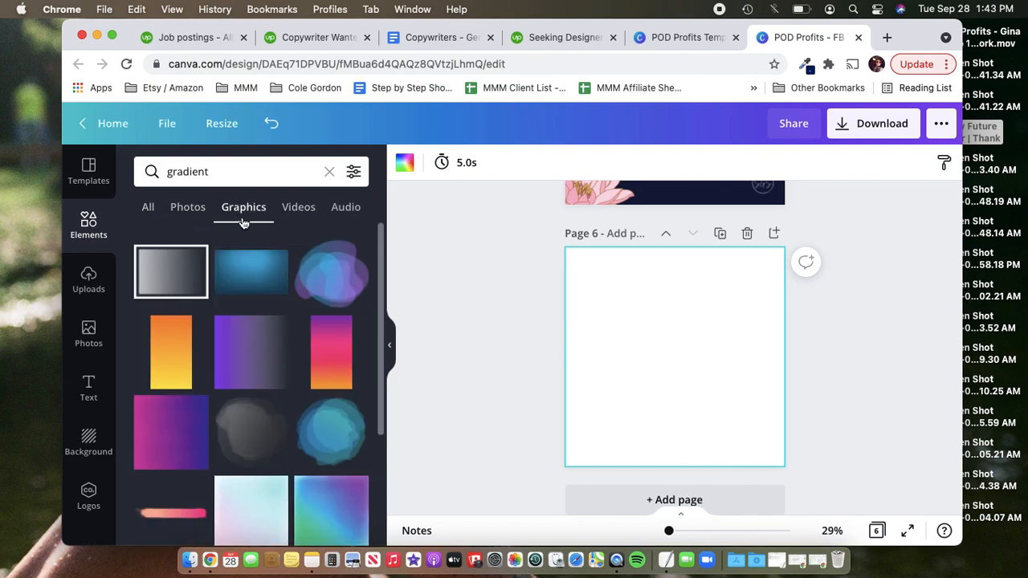
scroll(290, 392, down, 1)
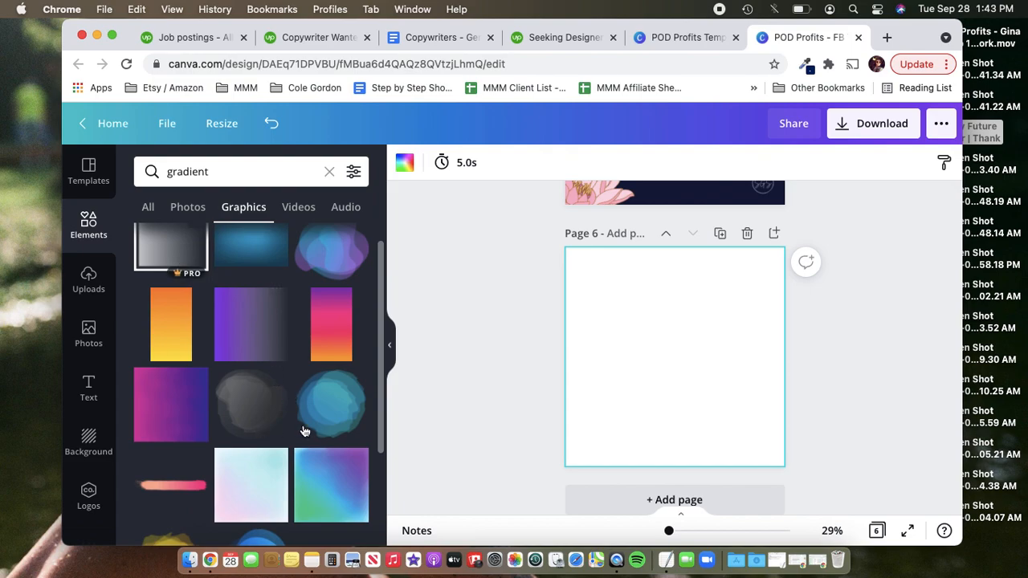
scroll(293, 393, down, 5)
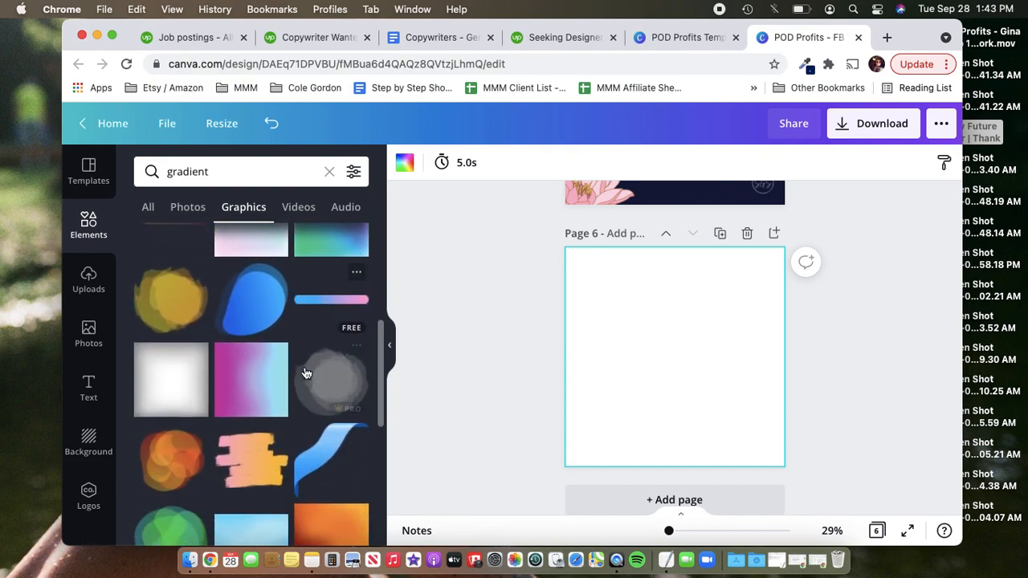
scroll(306, 373, down, 10)
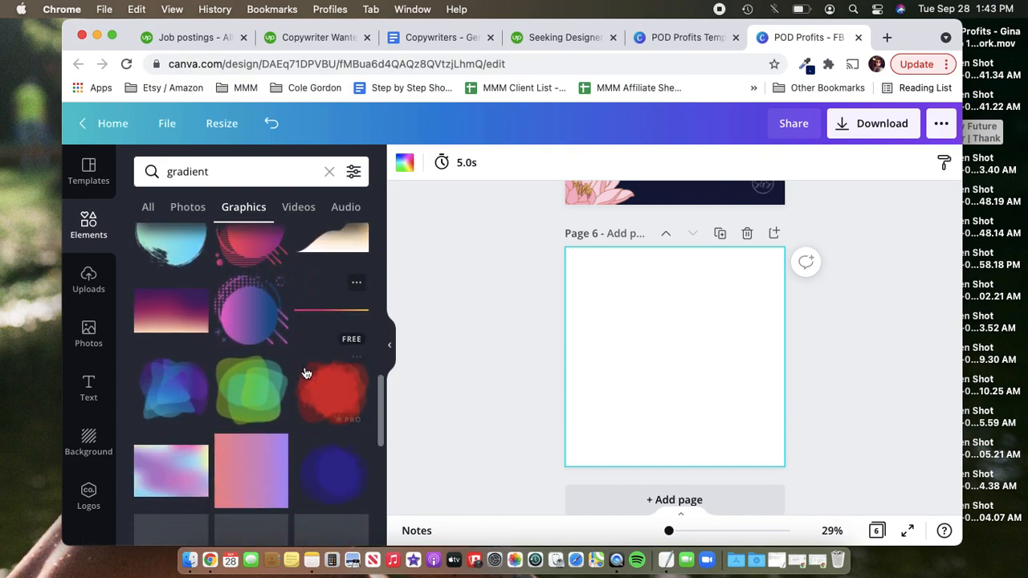
scroll(305, 368, down, 1)
scroll(297, 426, down, 2)
scroll(297, 428, down, 6)
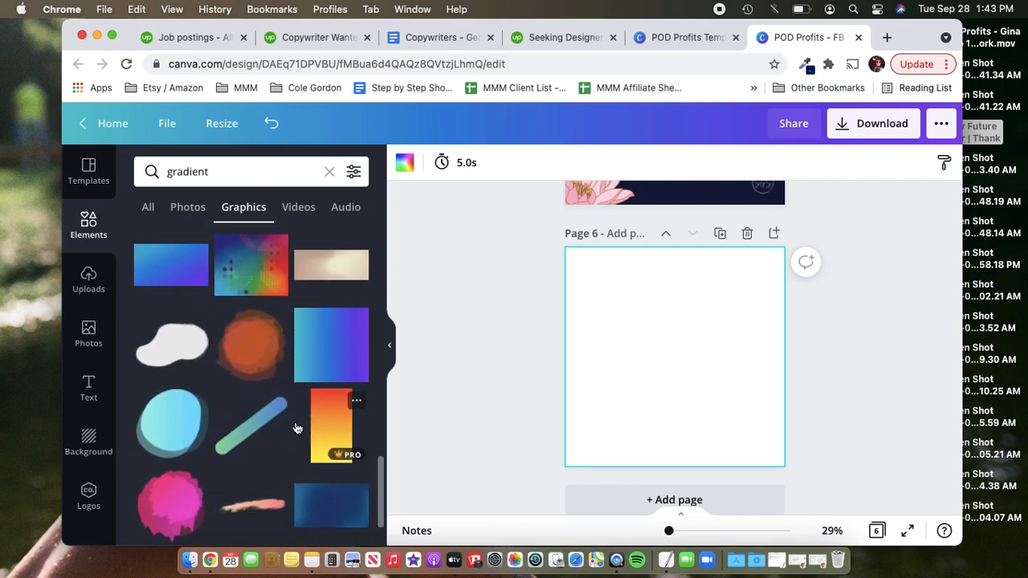
scroll(296, 427, down, 5)
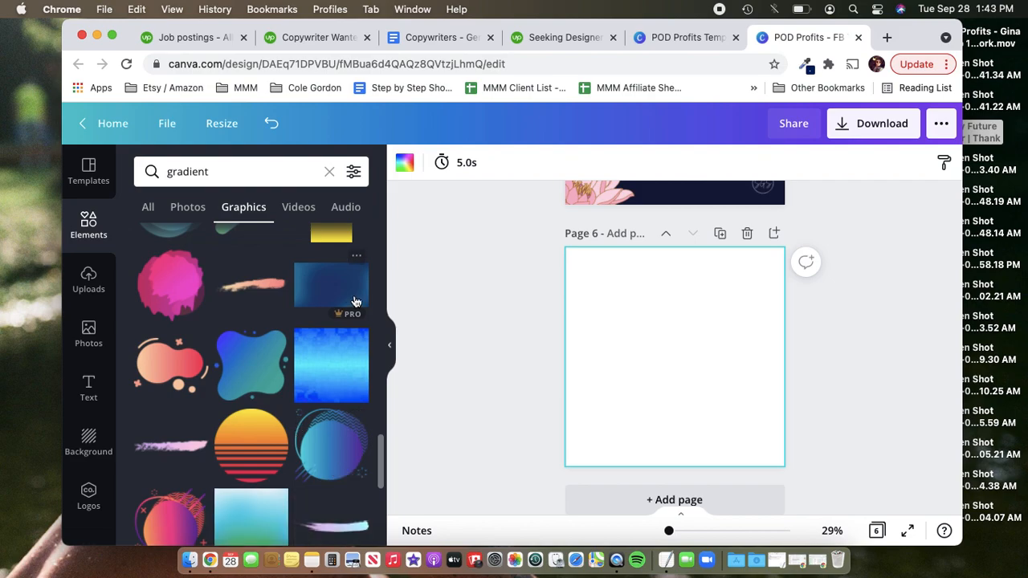
- Try the dark blue gradient graphic as page 6's background, enlarged to cover the whole page, and delete it
click(356, 302)
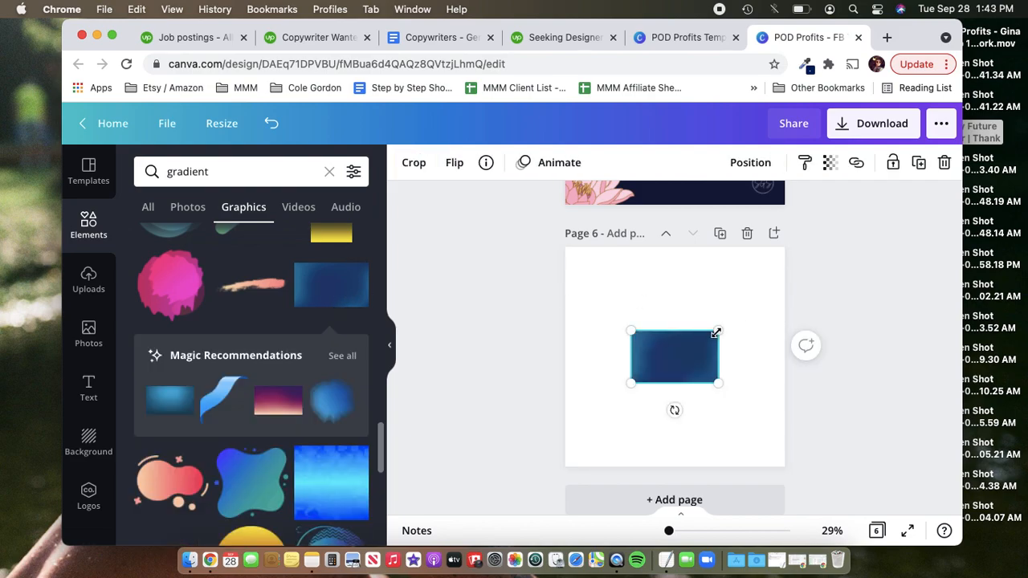
drag(809, 285, 893, 226)
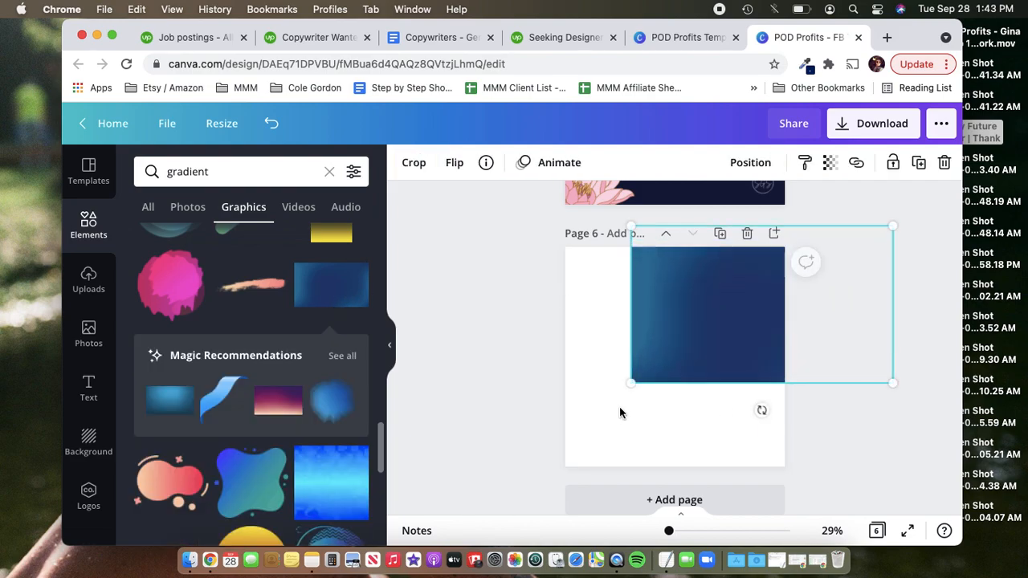
drag(628, 391, 469, 481)
drag(657, 444, 714, 444)
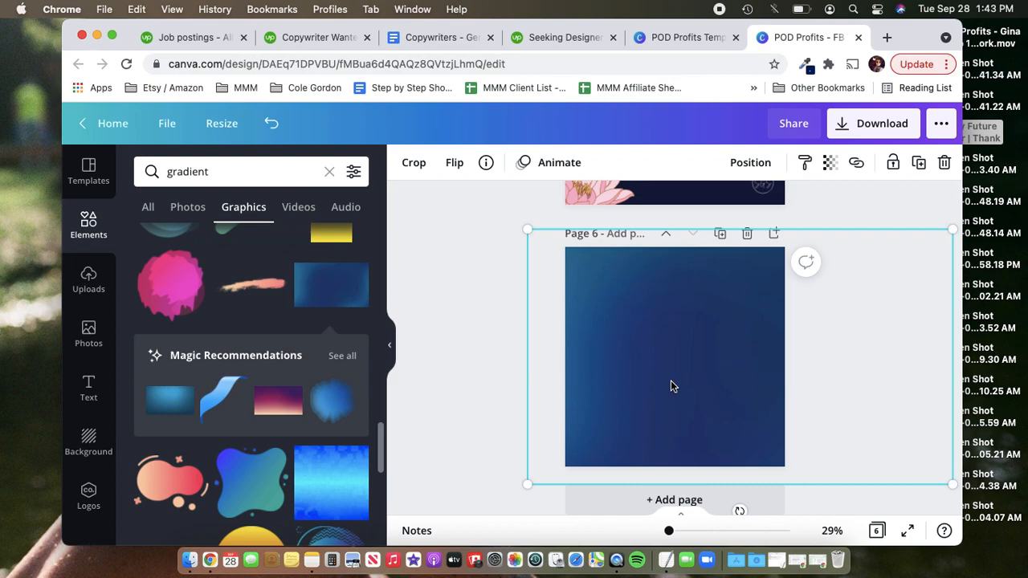
key(Delete)
- Look through more of the gradient graphics for other background options
scroll(278, 337, down, 3)
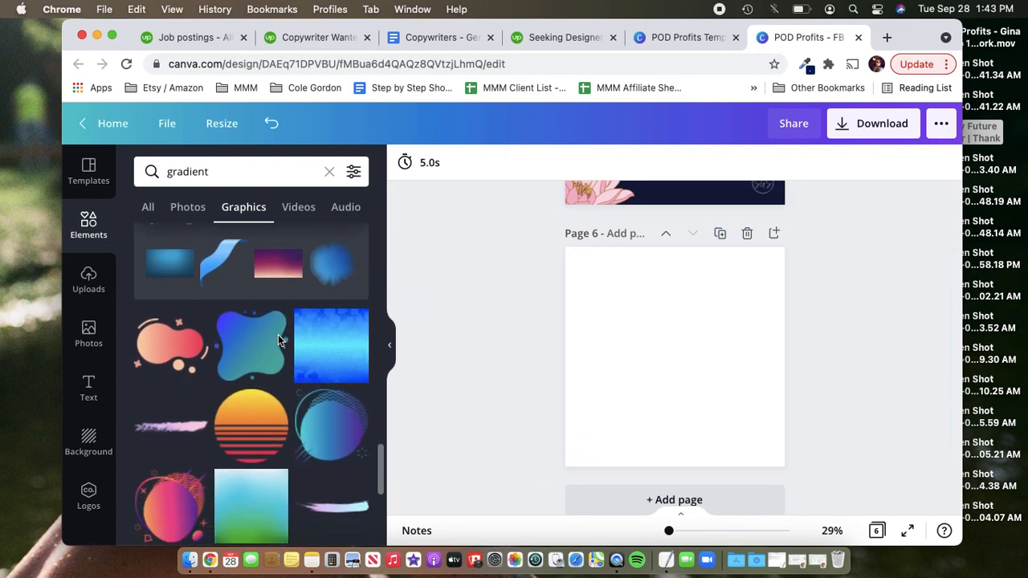
scroll(278, 337, down, 10)
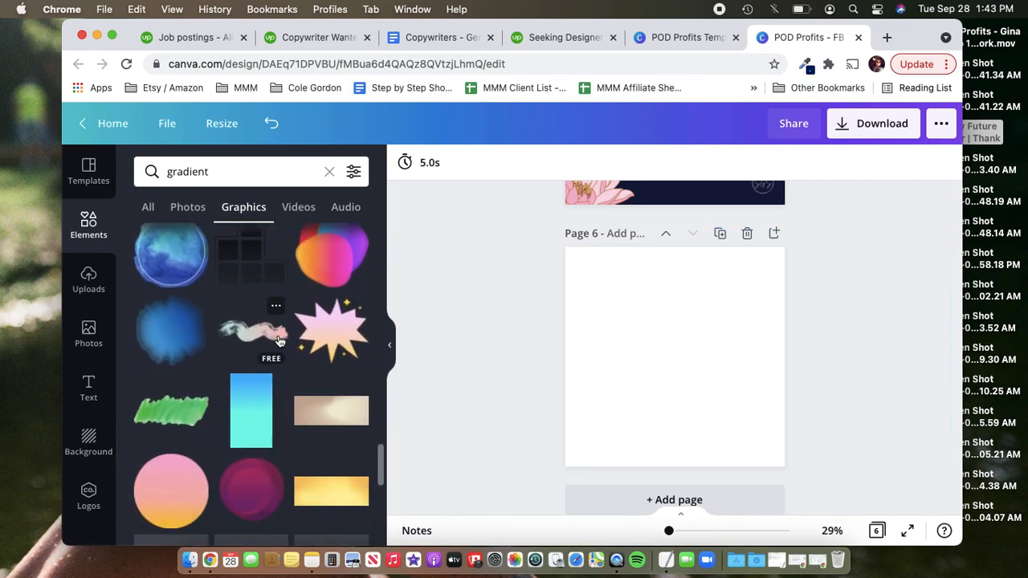
scroll(278, 341, down, 5)
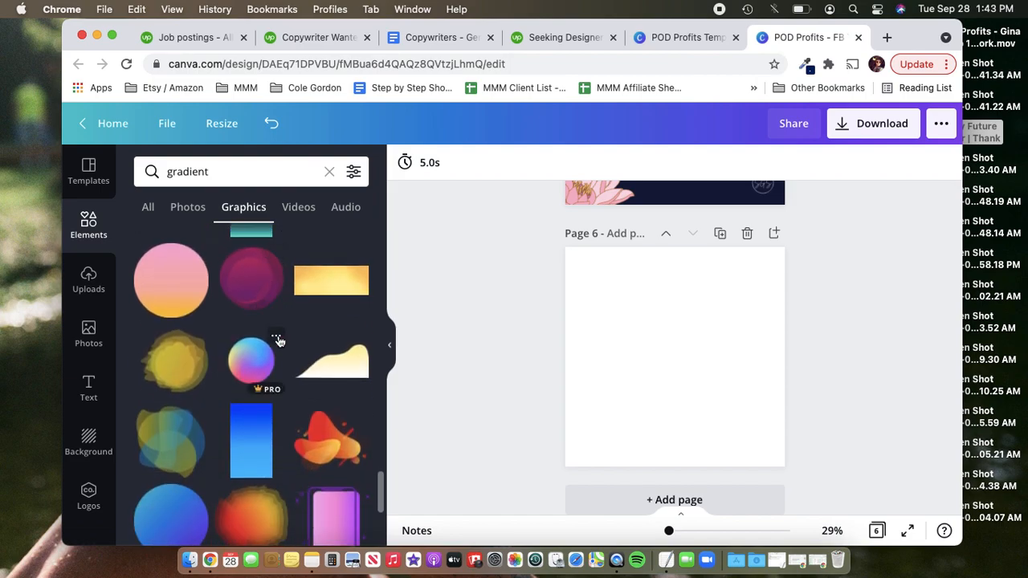
scroll(278, 340, down, 6)
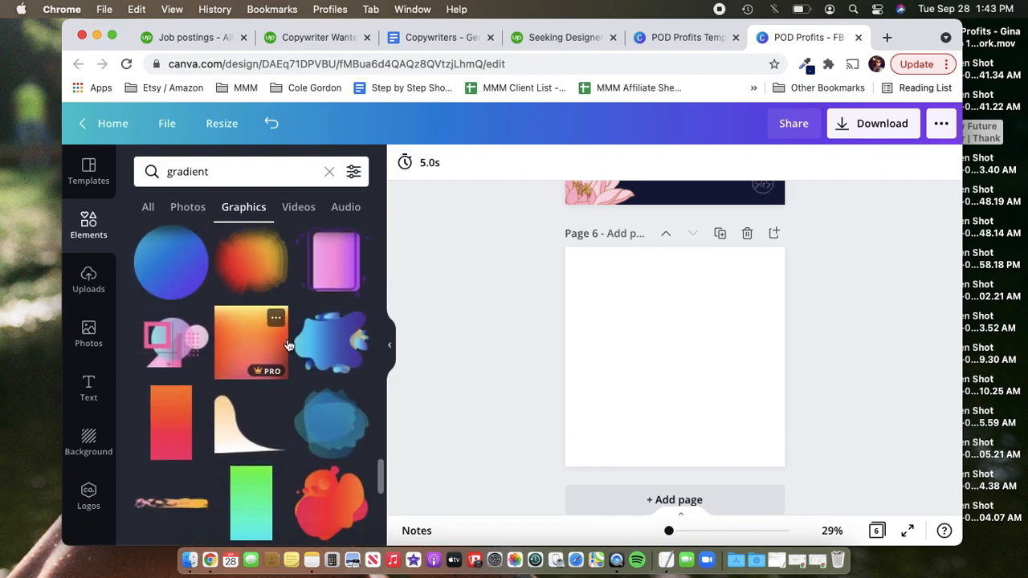
scroll(287, 345, up, 15)
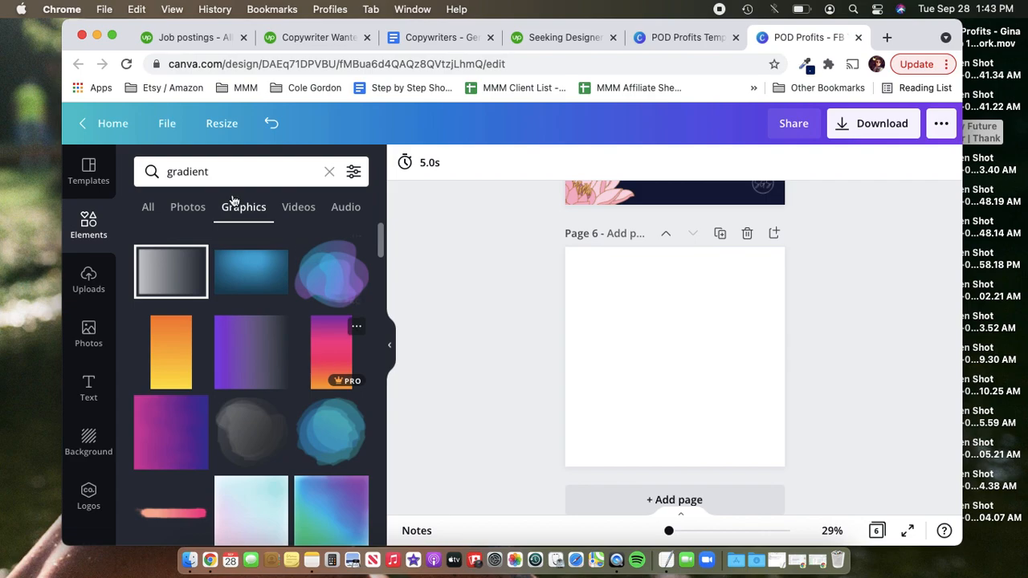
- Search the elements library for "paper" and browse the results for paper-textured backgrounds
click(280, 165)
double_click(281, 165)
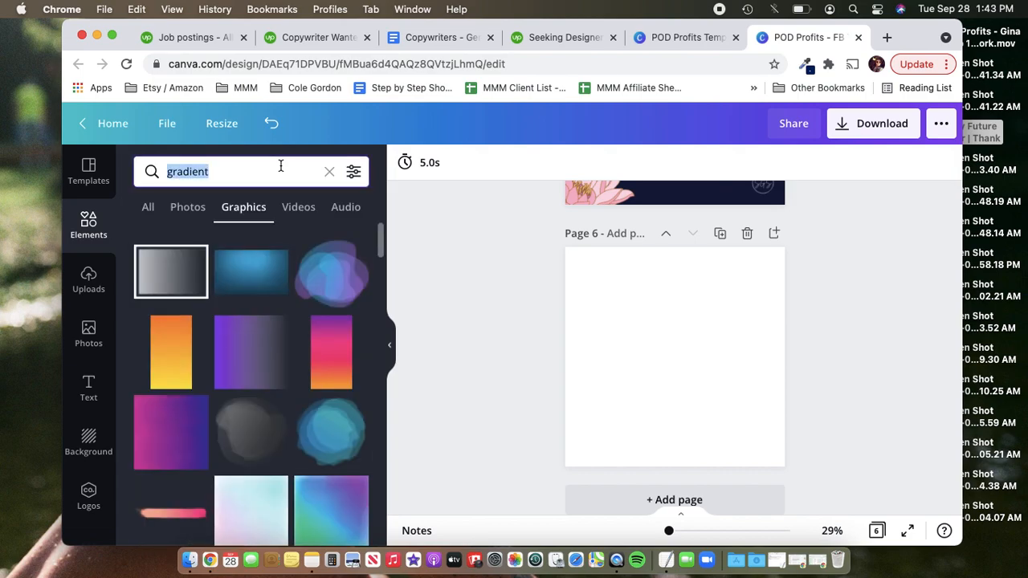
text(paper)
key(Return)
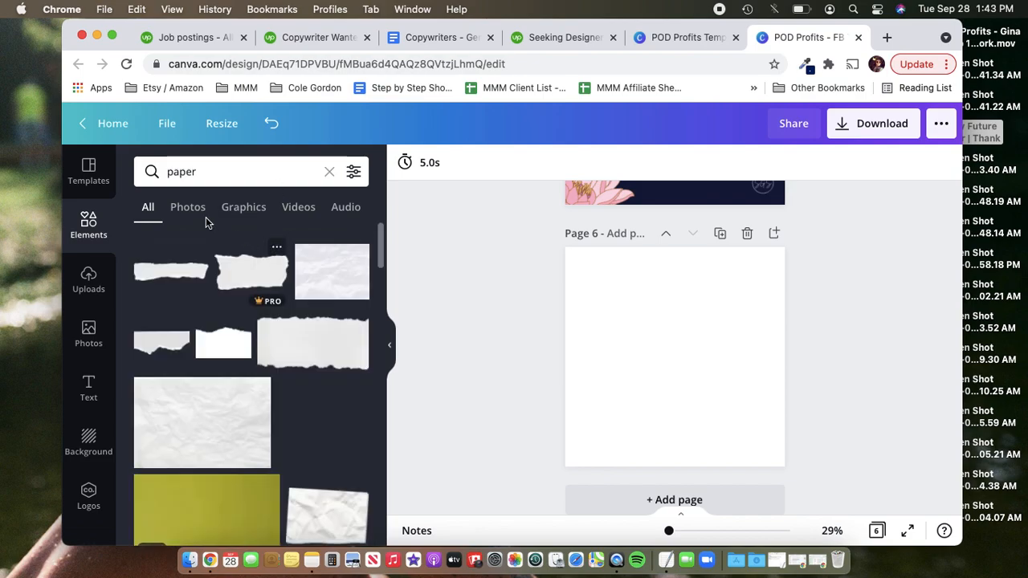
scroll(265, 304, down, 3)
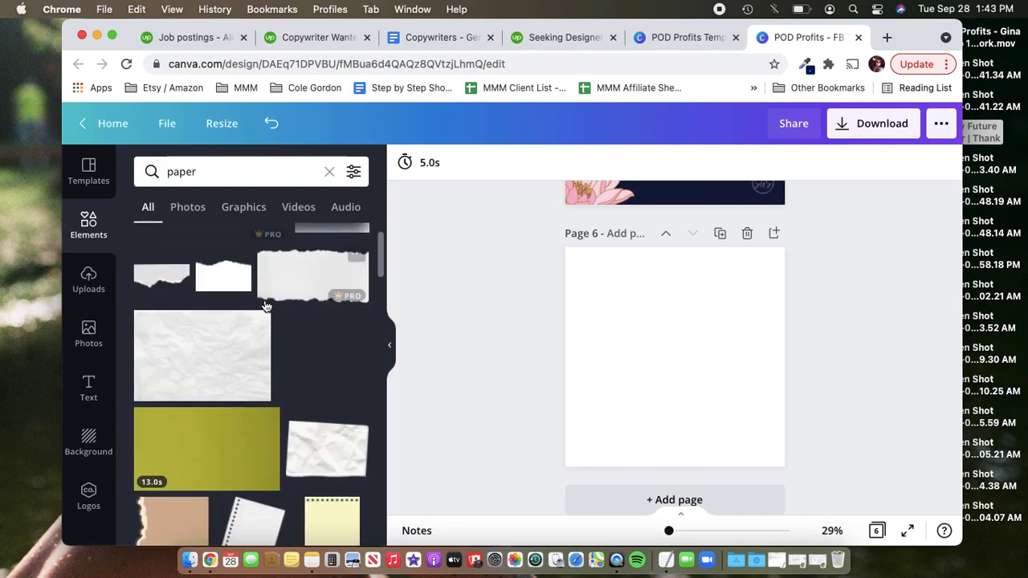
scroll(266, 305, down, 3)
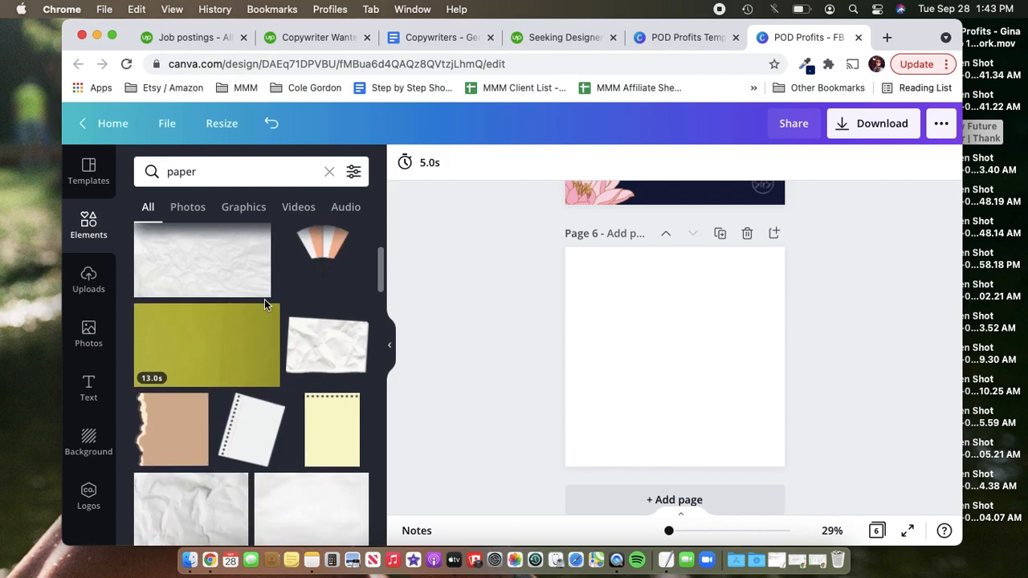
scroll(265, 306, down, 3)
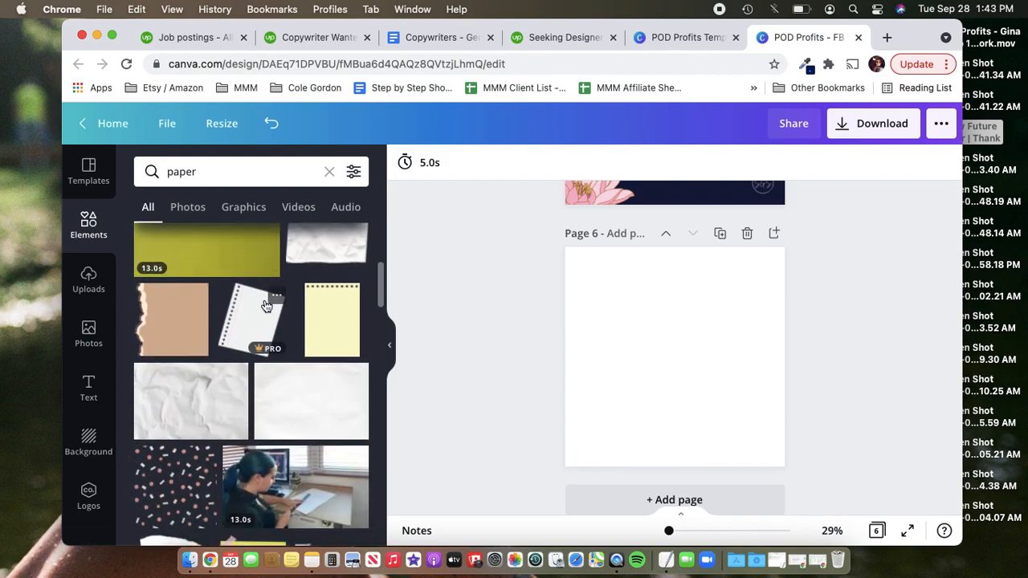
scroll(265, 301, down, 6)
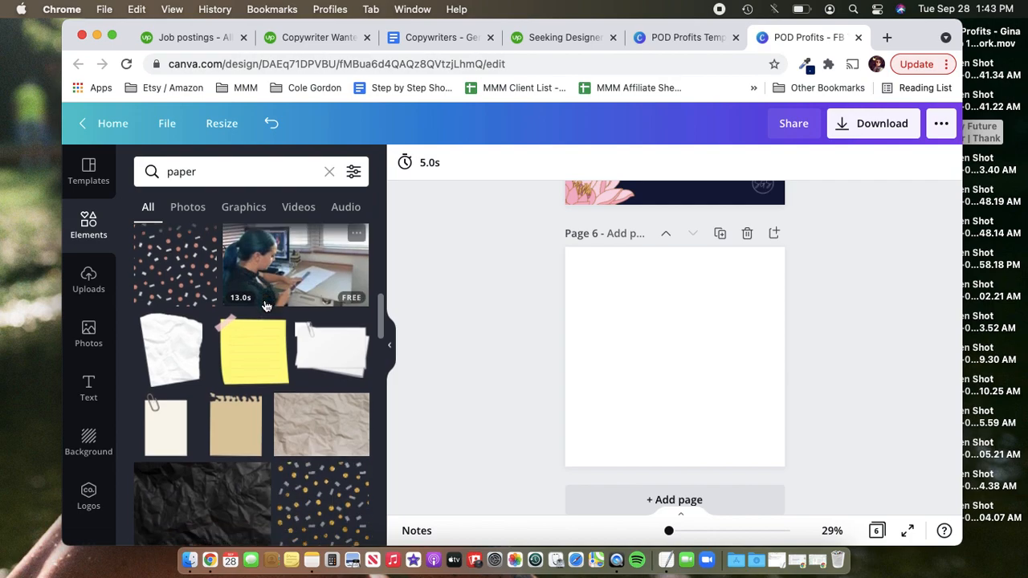
- Go back to page 4 and select its parchment background as a paper-texture example
scroll(717, 292, up, 5)
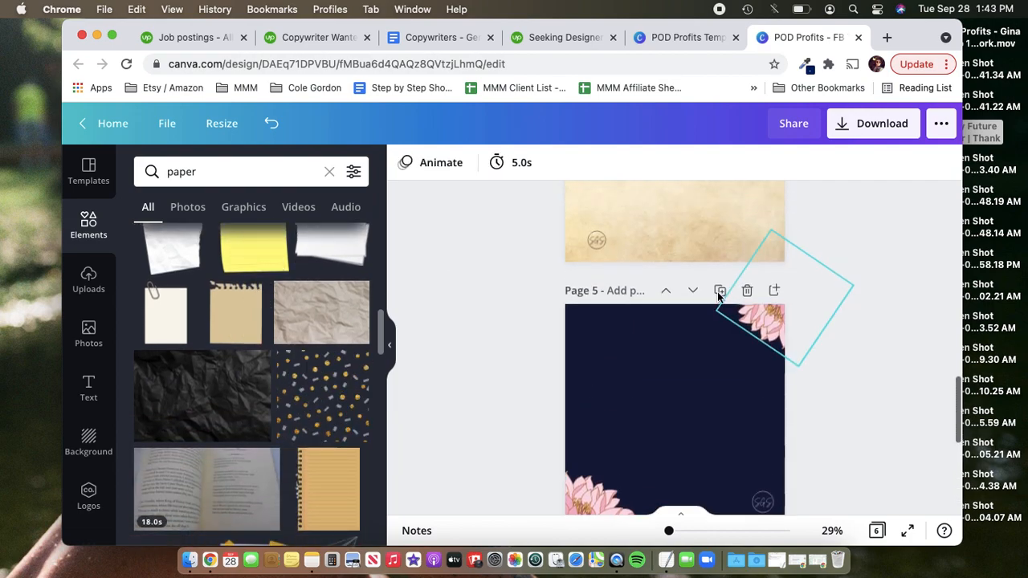
click(663, 259)
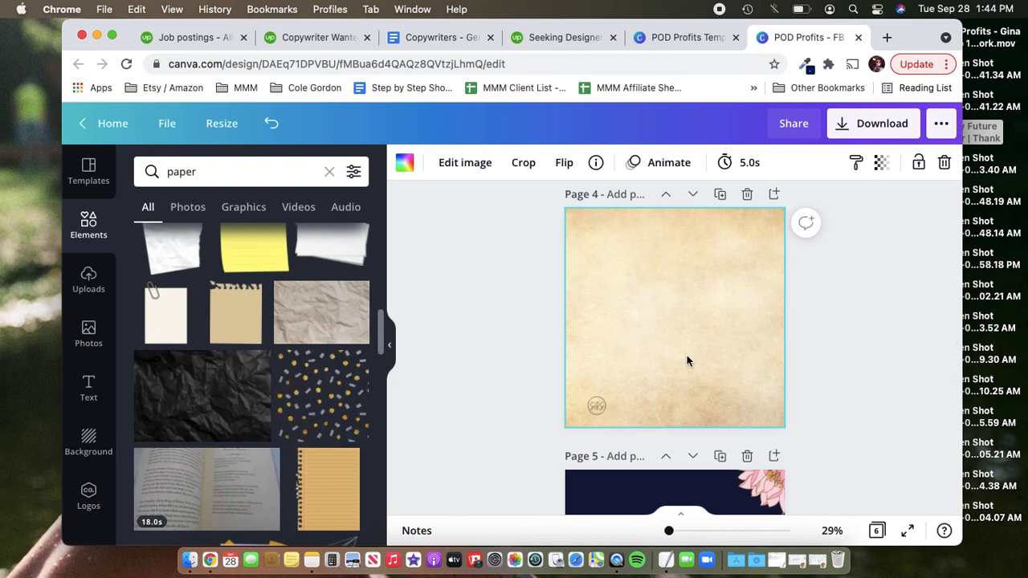
scroll(687, 356, down, 1)
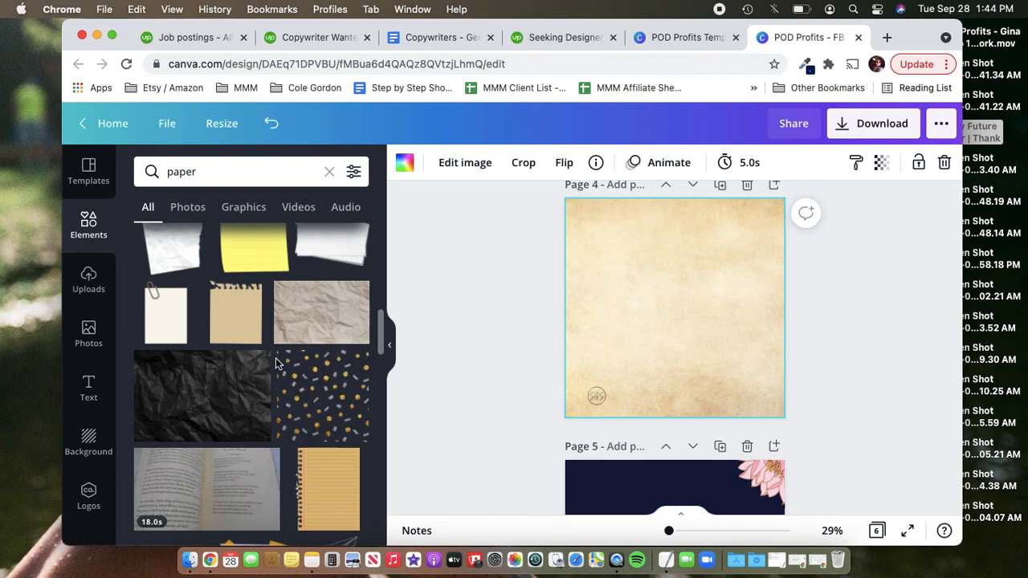
- Browse further through the "paper" search results for more paper textures usable as quote backgrounds
scroll(258, 326, down, 3)
scroll(259, 325, down, 3)
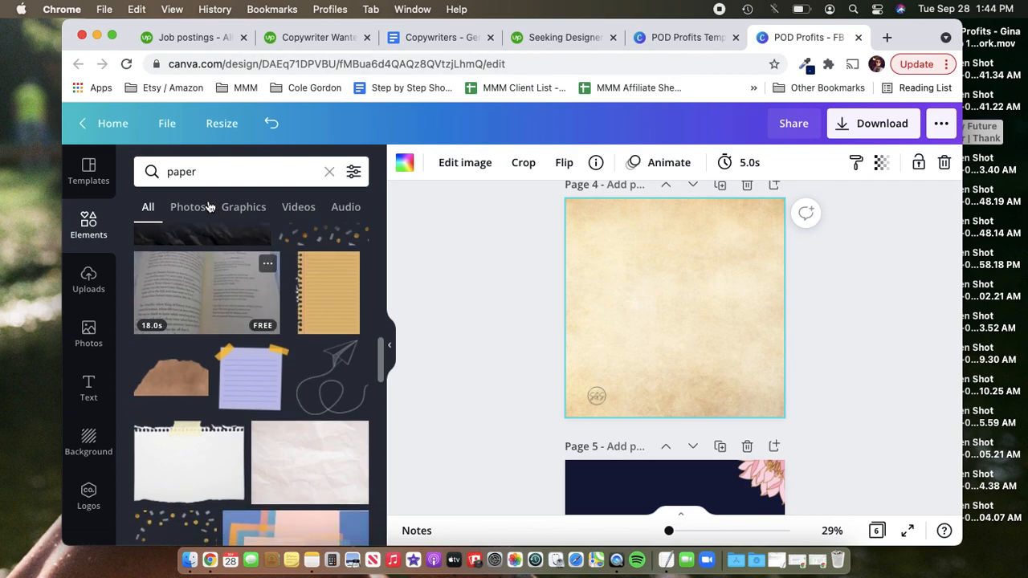
scroll(269, 475, down, 5)
scroll(270, 474, down, 4)
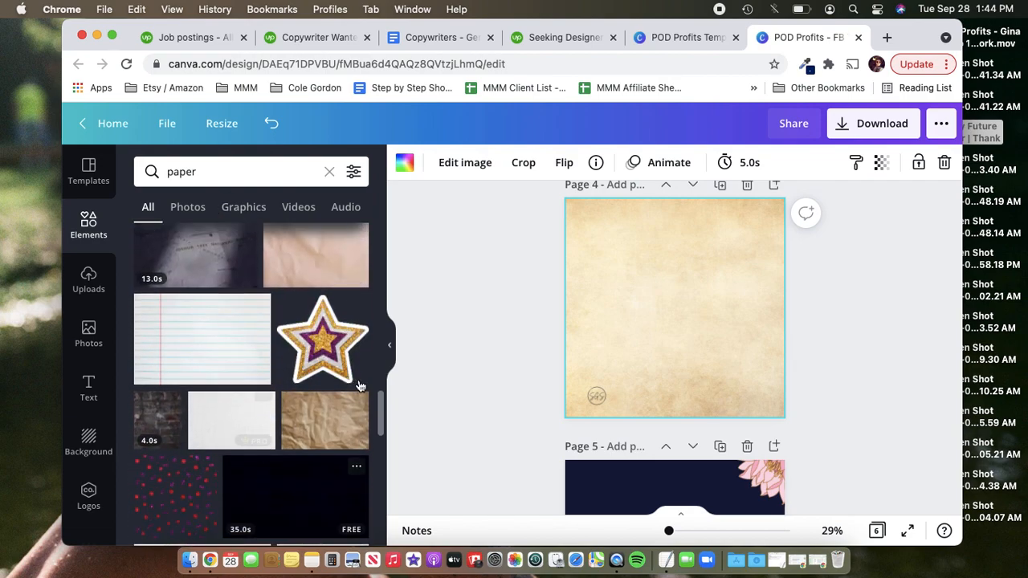
scroll(294, 387, down, 3)
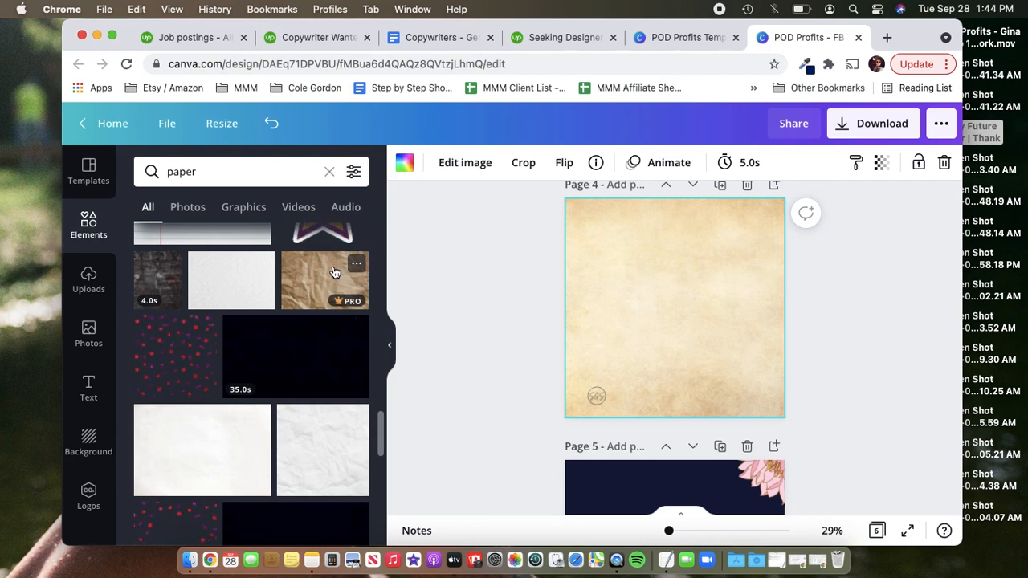
scroll(332, 273, down, 4)
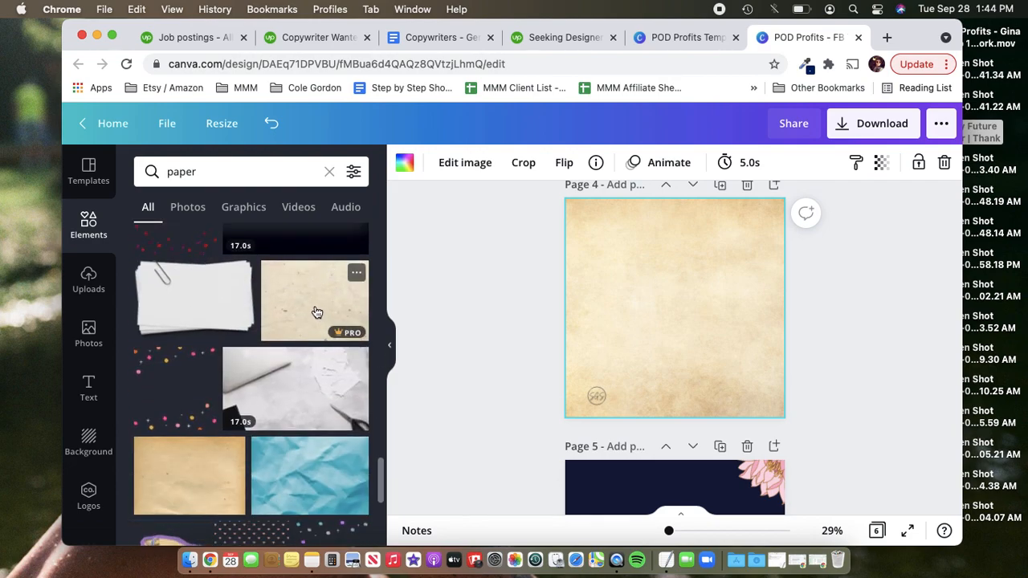
scroll(577, 331, down, 5)
- Try the speckled beige paper texture as page 6's background, enlarged to cover the page, and delete it
click(576, 337)
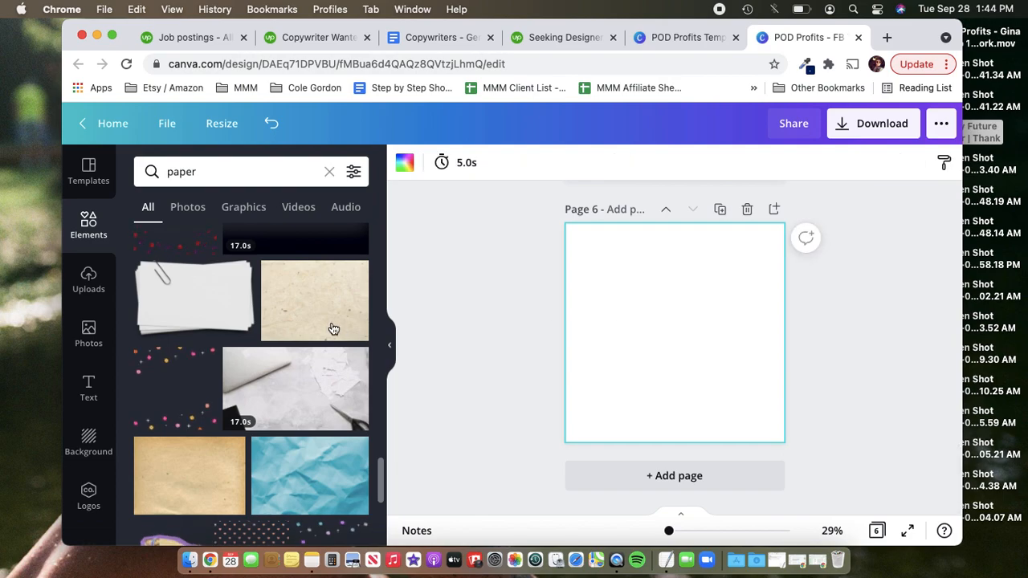
click(305, 324)
drag(762, 266, 845, 205)
drag(590, 402, 522, 483)
key(BackSpace)
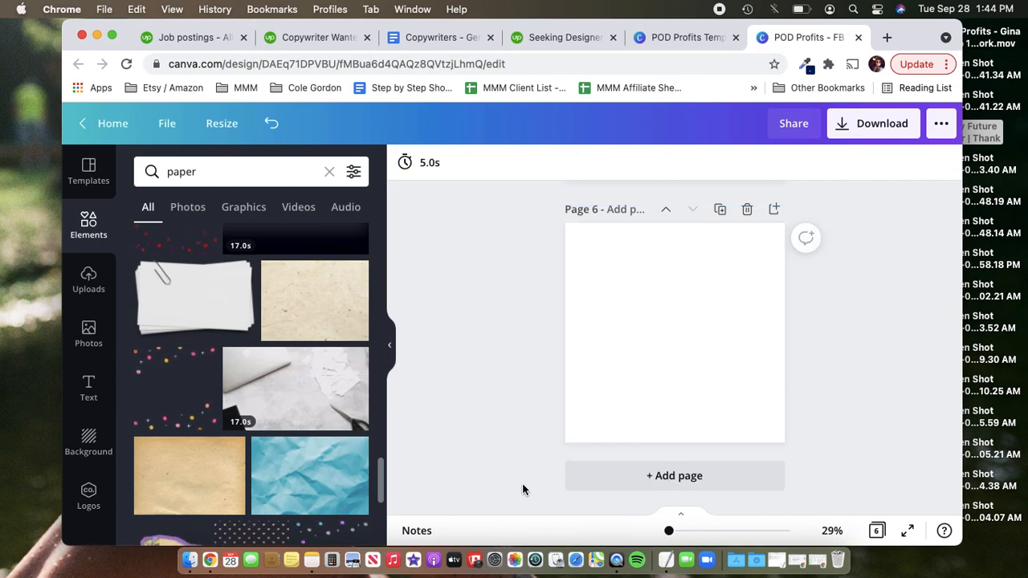
- Search the elements for "neutral" and place the beige marbled image with gold flecks on page 6, enlarged to cover the page
click(328, 172)
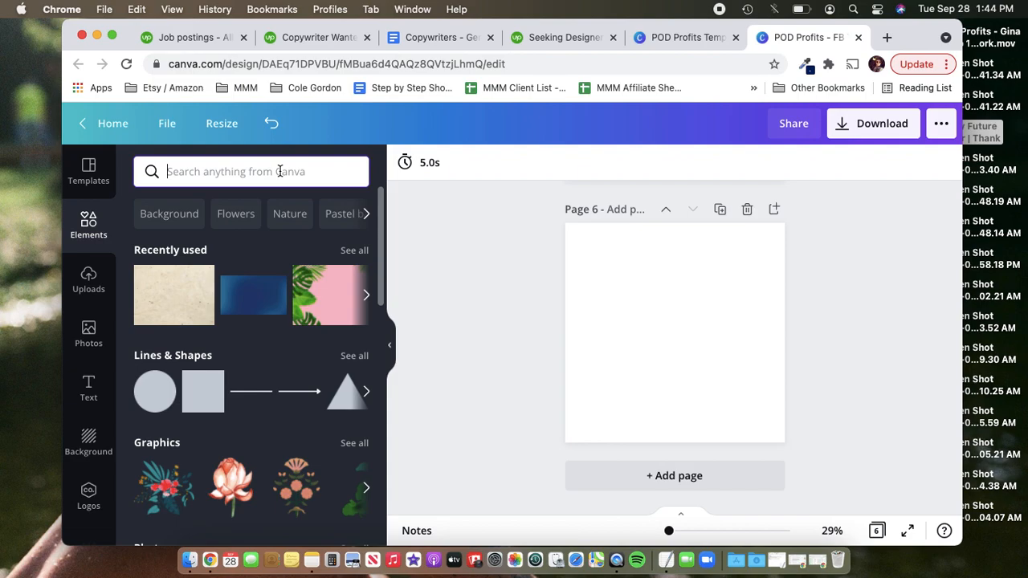
text(neutral)
key(Return)
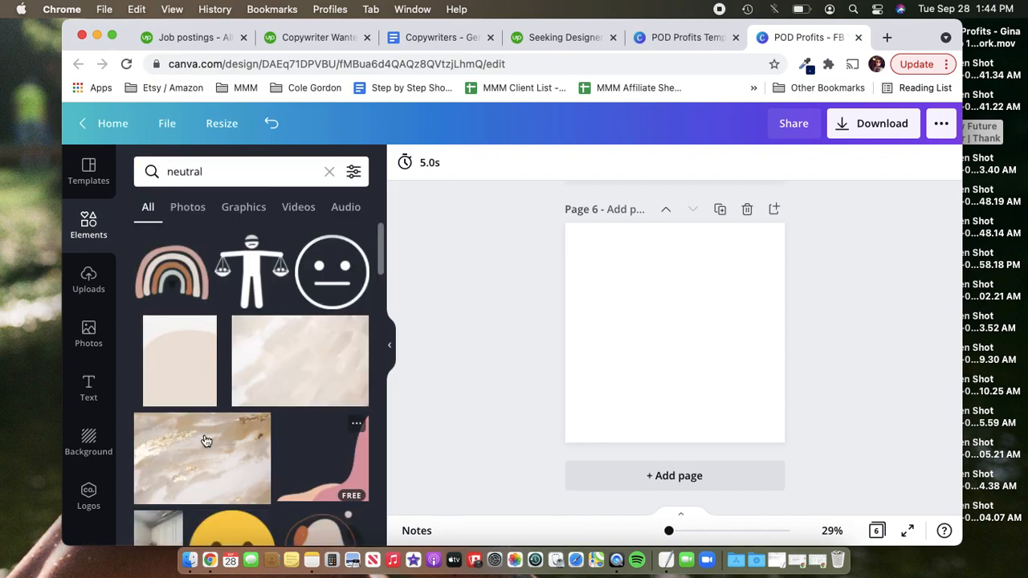
scroll(207, 441, down, 2)
click(205, 411)
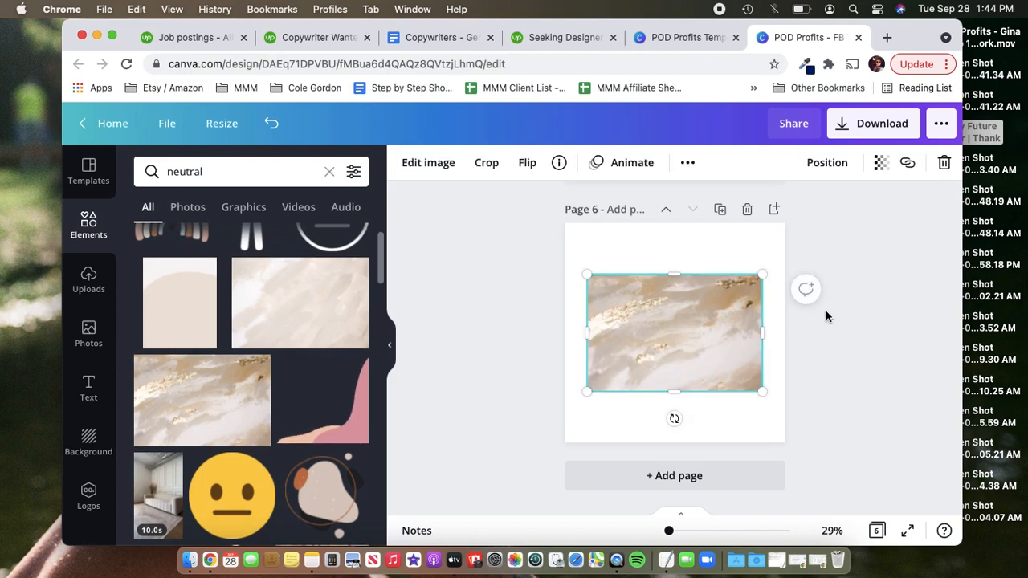
drag(794, 226, 850, 202)
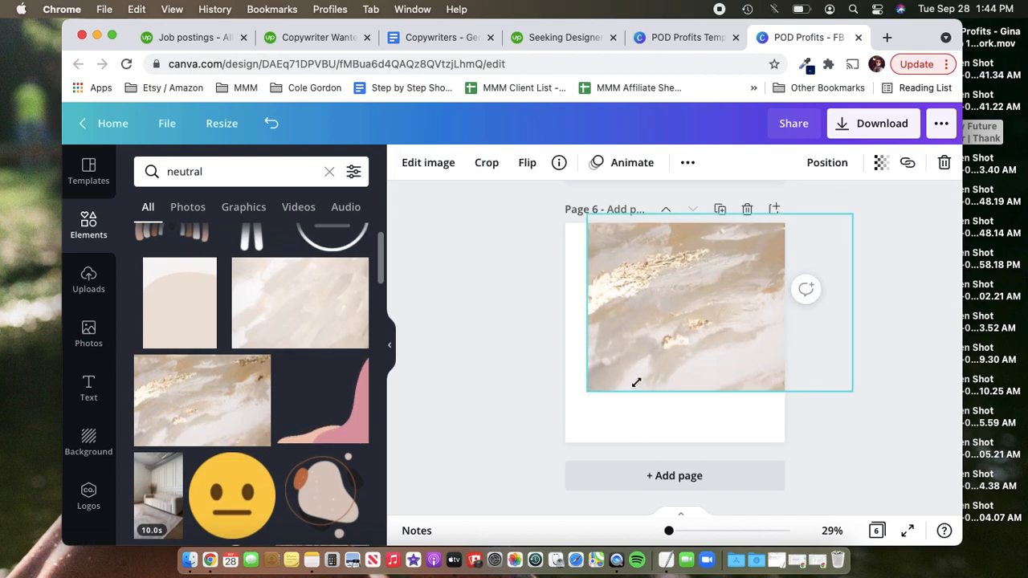
drag(530, 463, 506, 482)
- Make page 6's marbled image partly transparent to soften its colors, and deselect it
click(881, 164)
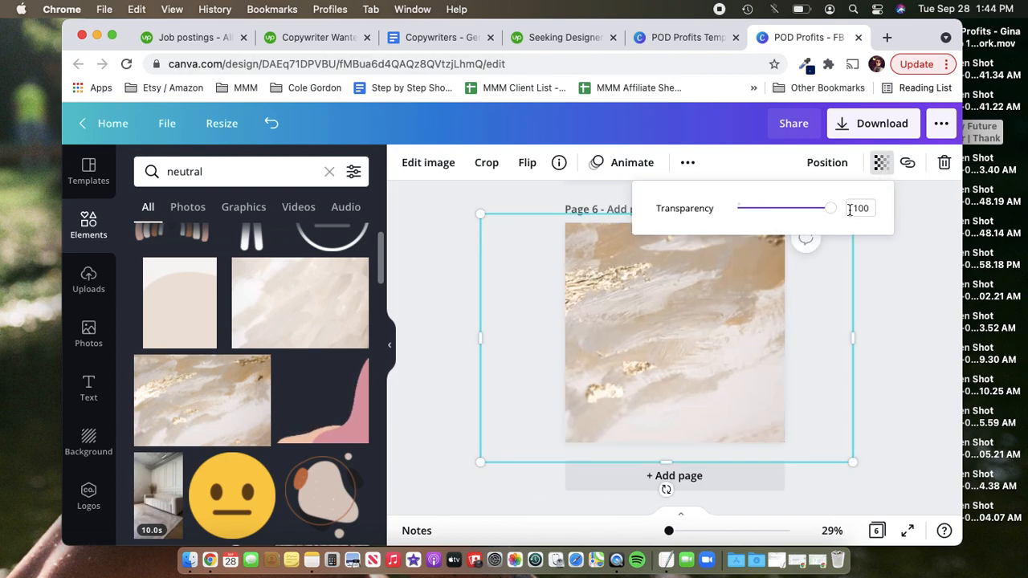
drag(833, 214, 790, 215)
click(930, 310)
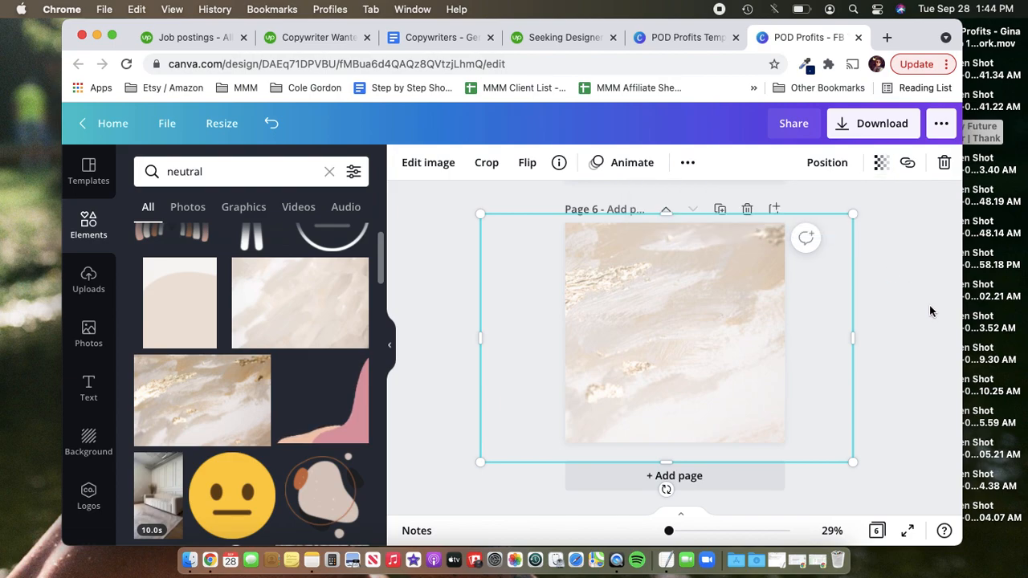
click(930, 310)
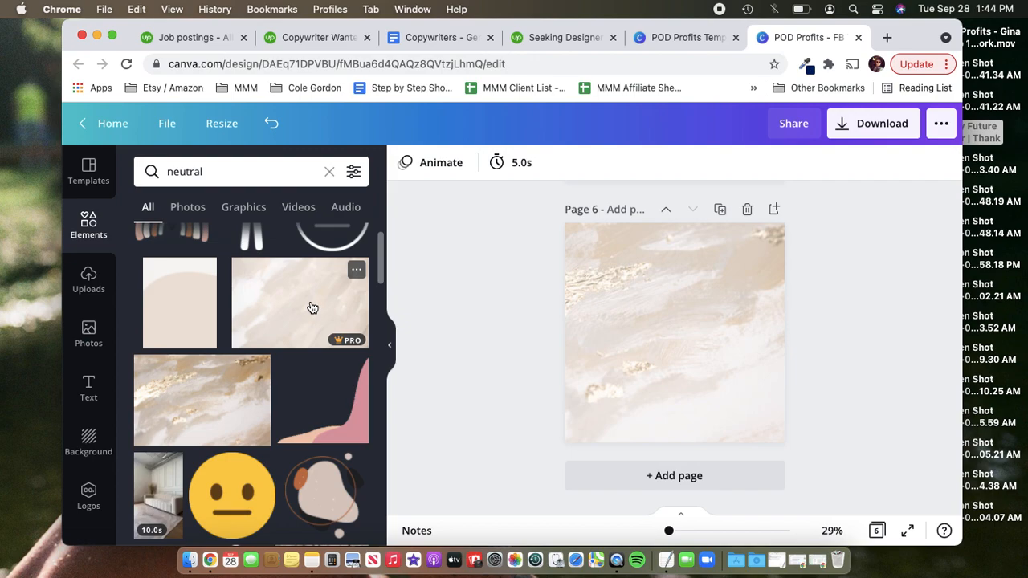
- Browse more of the "neutral" results for other soft-toned backgrounds
scroll(317, 313, down, 3)
scroll(312, 311, down, 1)
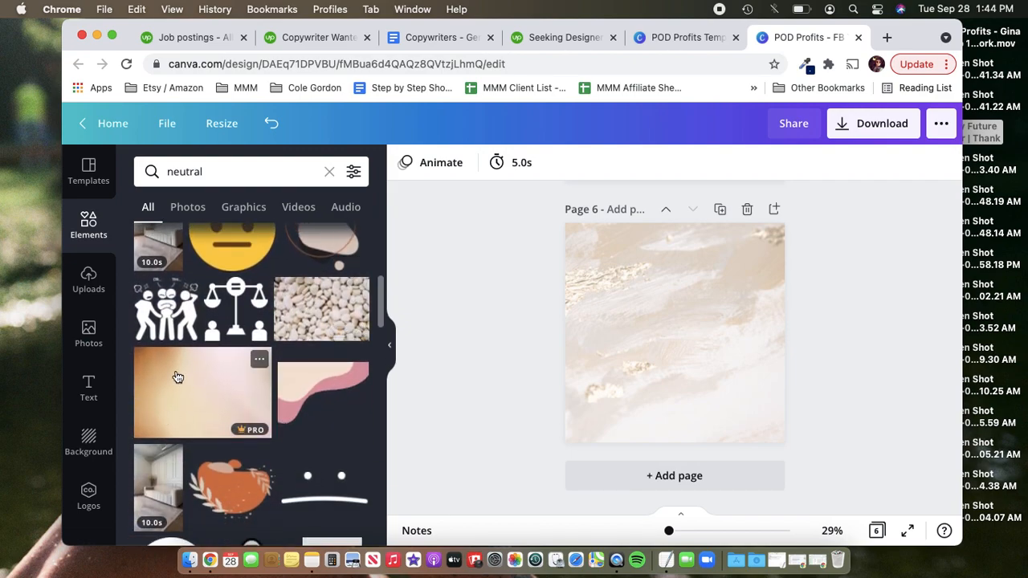
scroll(192, 404, down, 1)
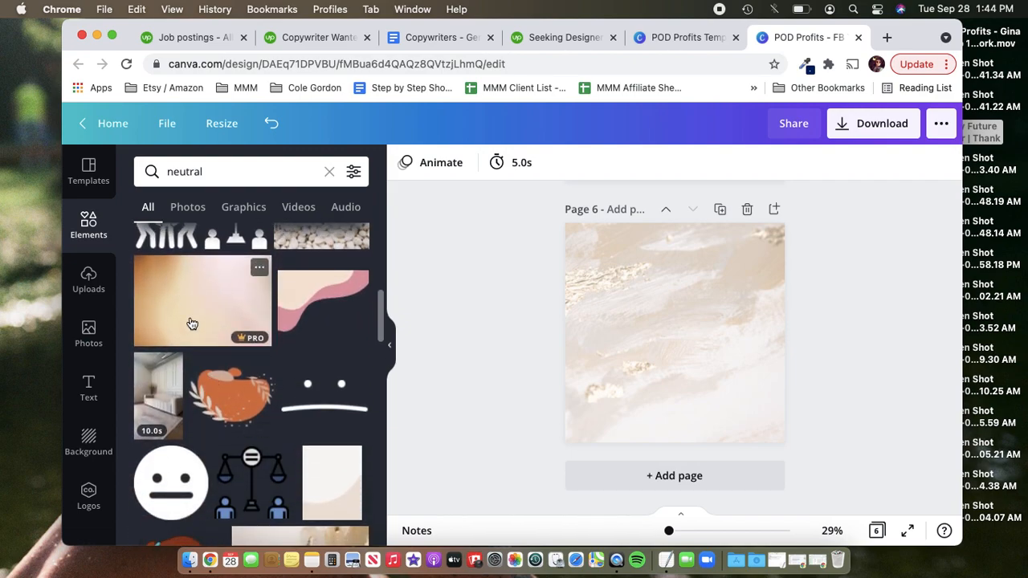
scroll(241, 290, down, 1)
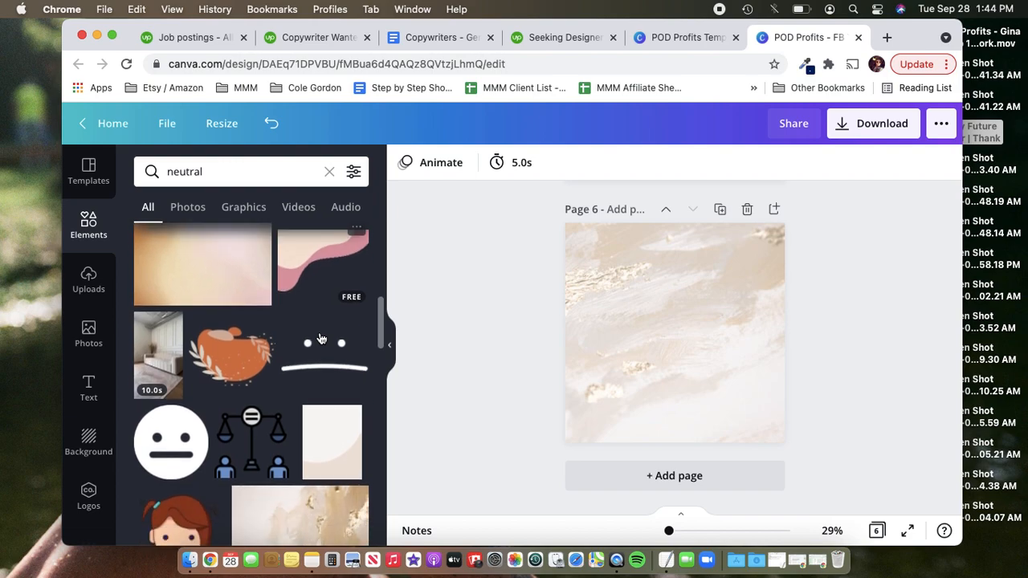
- Search the elements for "pastel background" and delete the marbled image from page 6
click(328, 173)
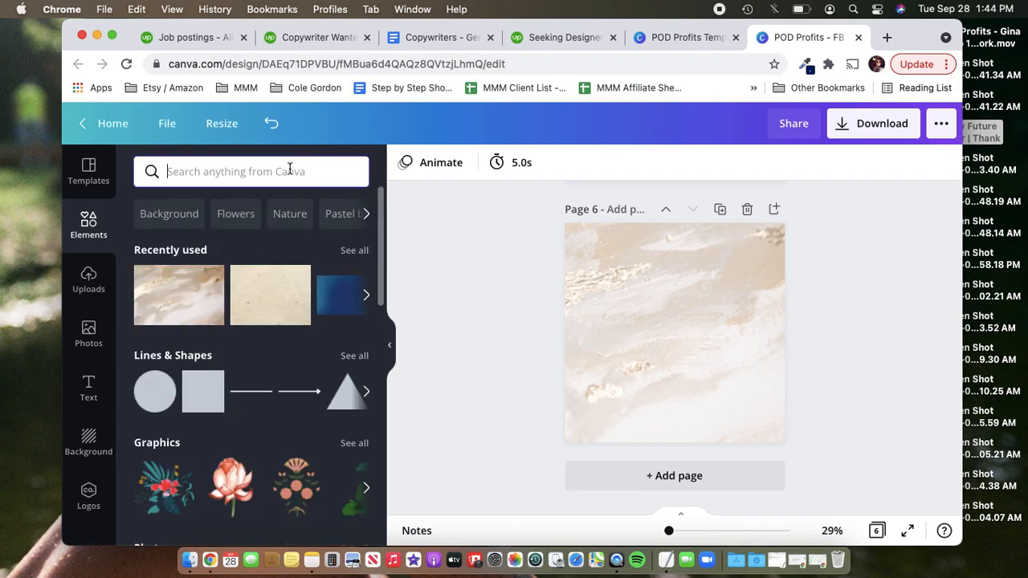
text(pastel)
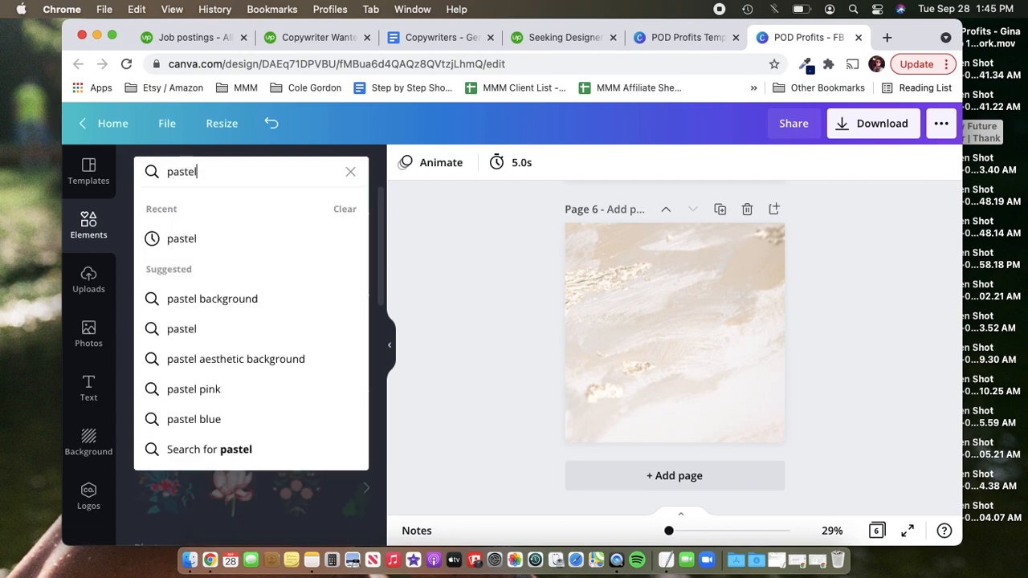
click(244, 299)
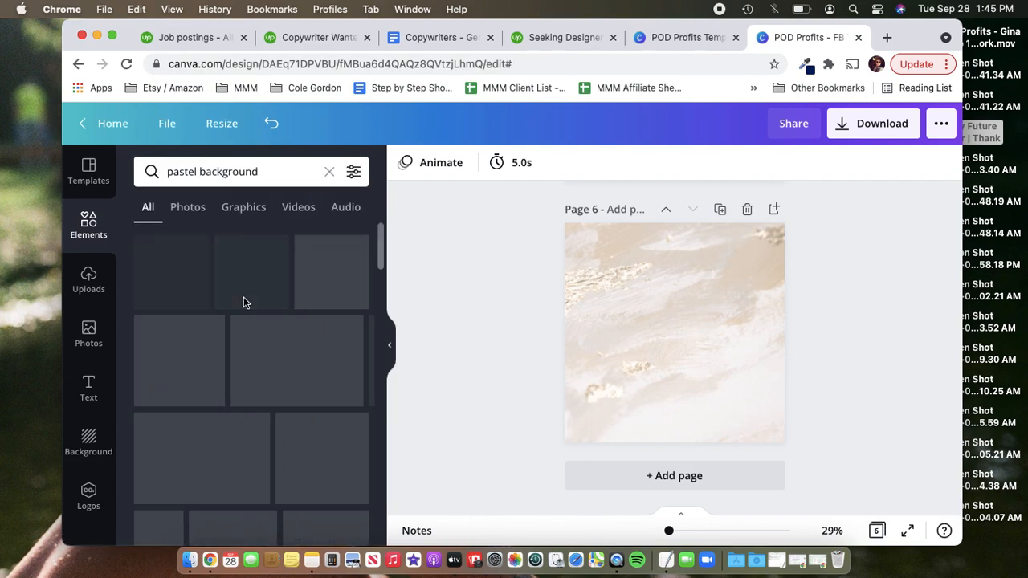
click(732, 391)
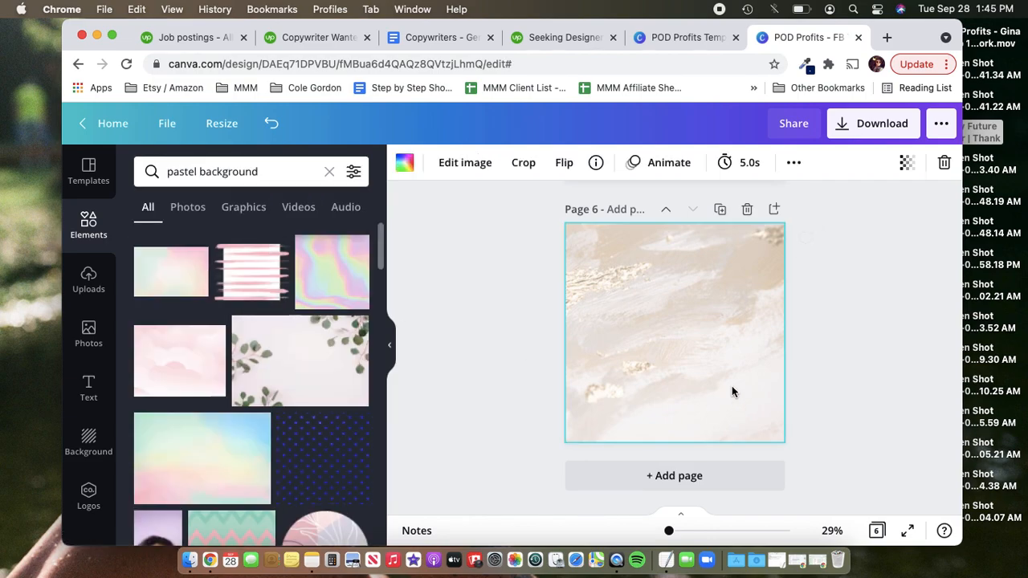
key(Delete)
- Try the mint-and-pink pastel gradient on page 6, enlarged and shifted to cover the page, and delete it
click(184, 271)
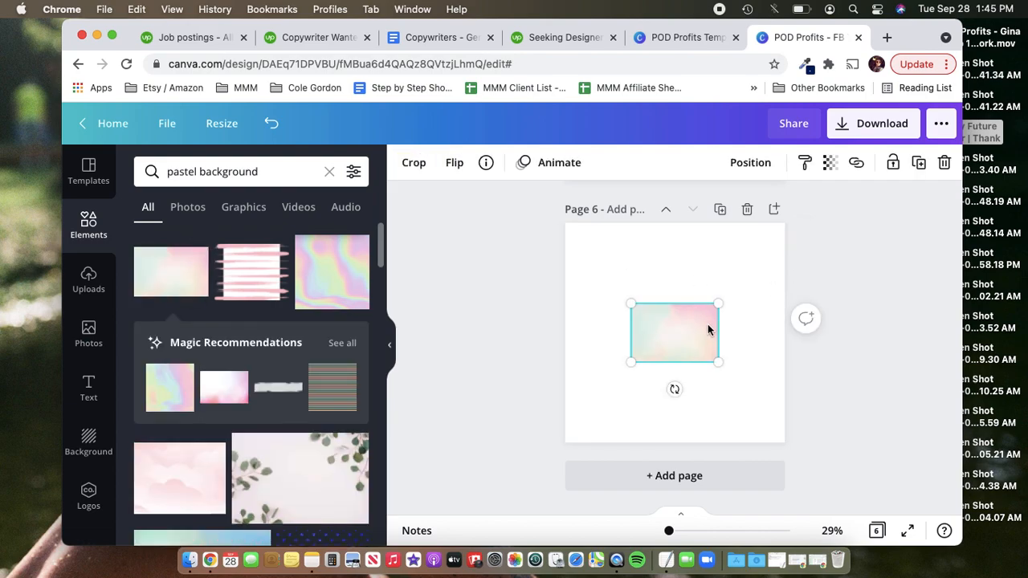
drag(765, 261, 855, 212)
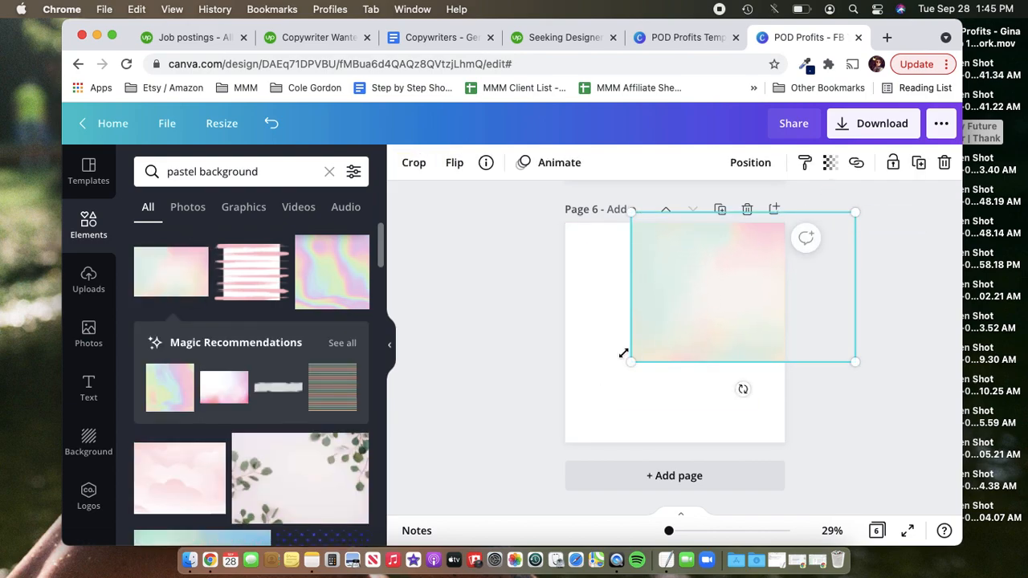
drag(559, 415, 518, 501)
drag(684, 344, 674, 346)
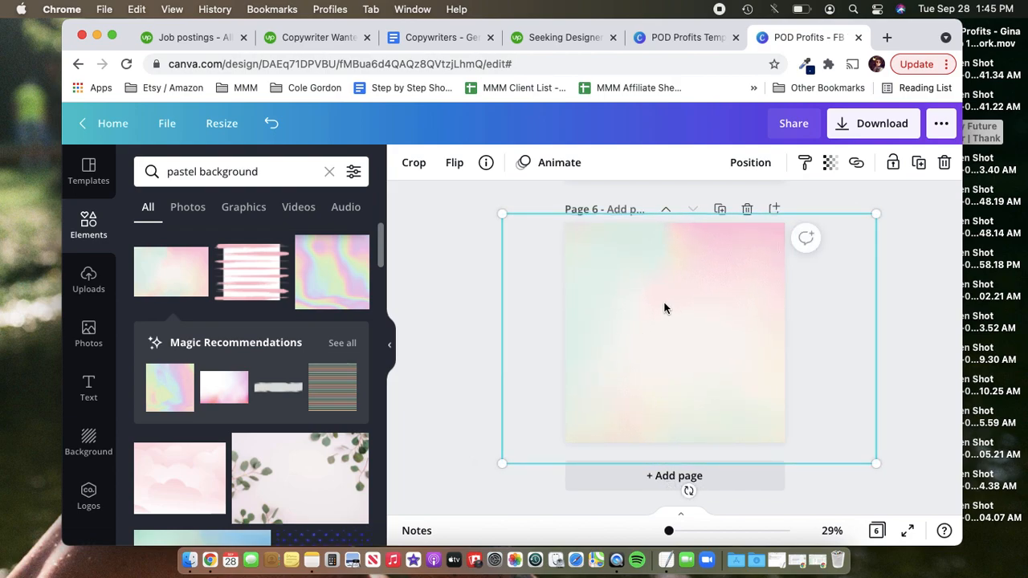
key(BackSpace)
- Add the mint-and-pink pastel gradient to page 6, enlarge it to cover the whole page, and look over further pastel results
scroll(185, 408, down, 3)
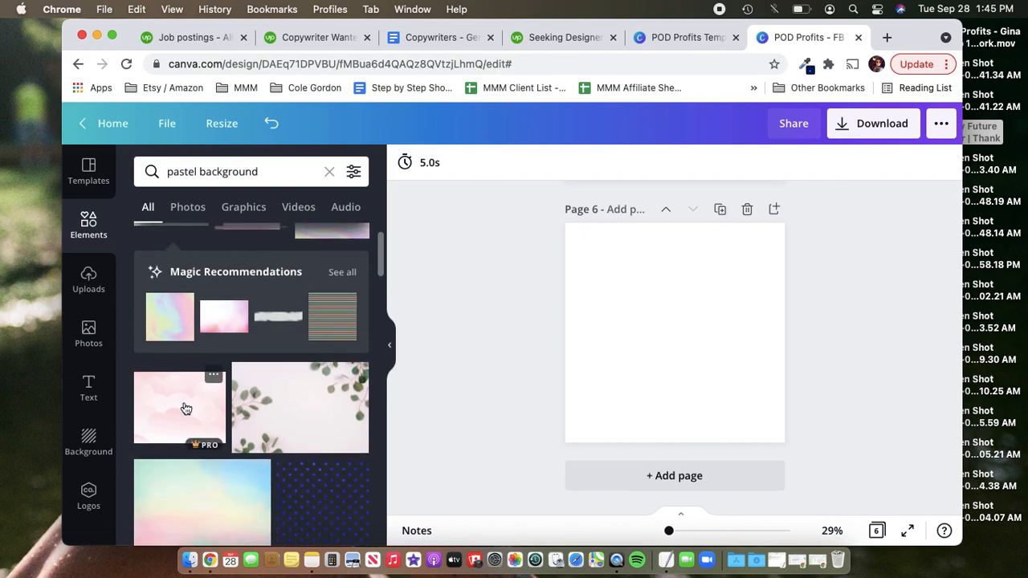
scroll(185, 408, up, 3)
click(172, 282)
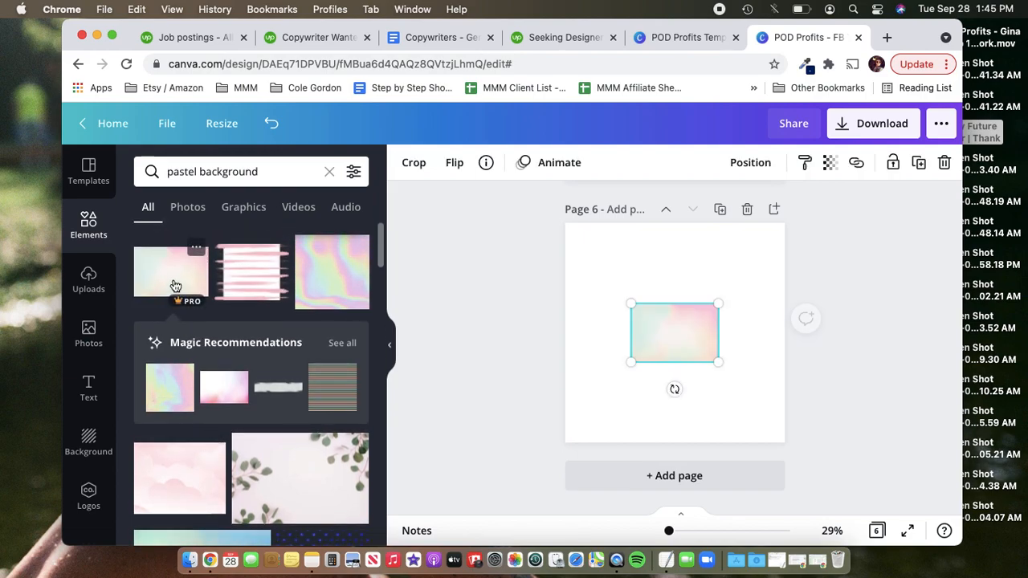
drag(738, 286, 879, 181)
drag(598, 396, 526, 491)
click(475, 325)
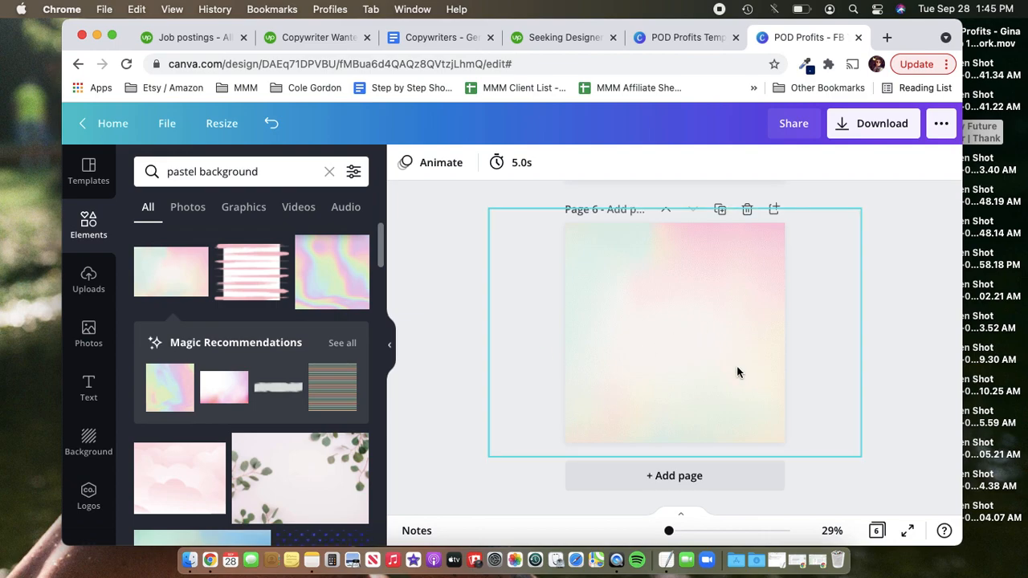
scroll(274, 331, down, 1)
scroll(274, 330, down, 5)
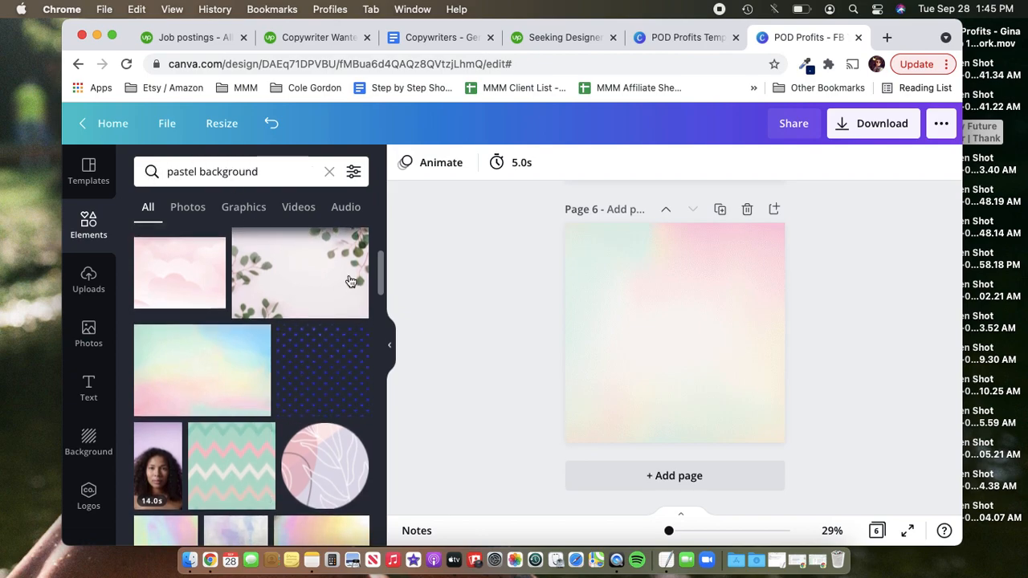
- Add a blank page to the design and move it to the first position in the page grid
click(876, 531)
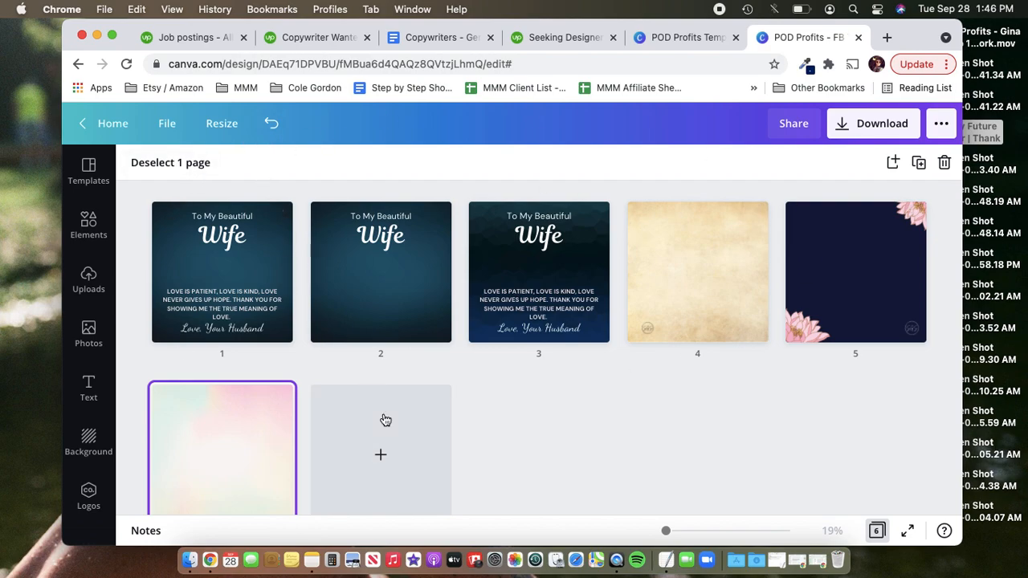
click(386, 454)
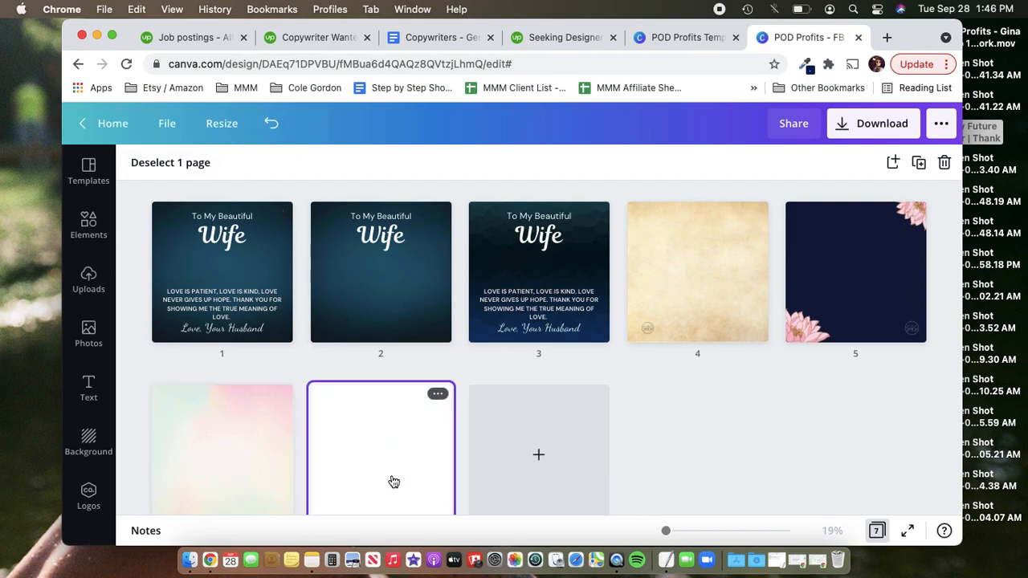
drag(393, 482, 166, 277)
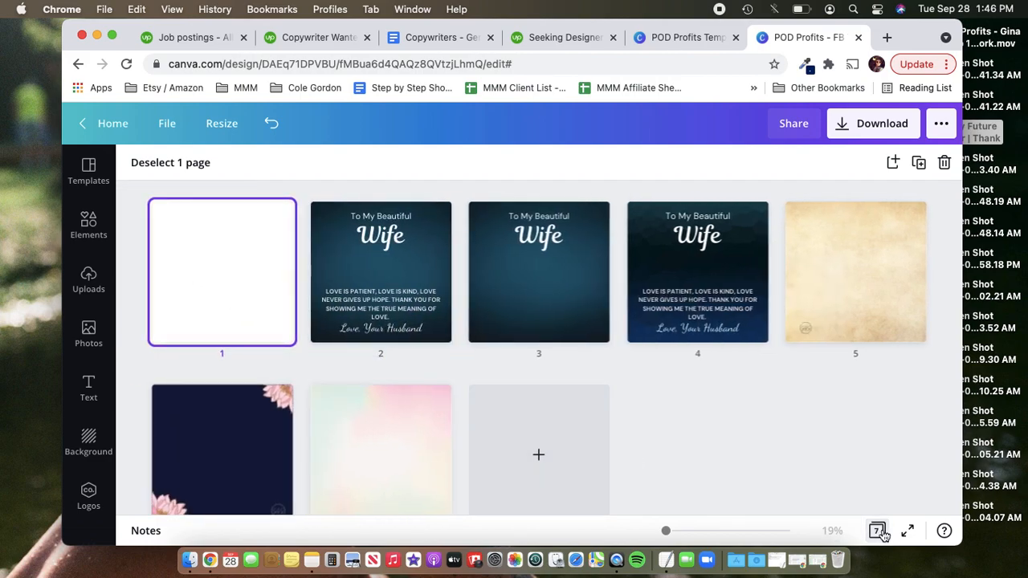
click(878, 531)
- Copy the "To My Beautiful" and "Wife" texts from page 2 onto blank page 1 and give them a dark text color
scroll(648, 324, down, 1)
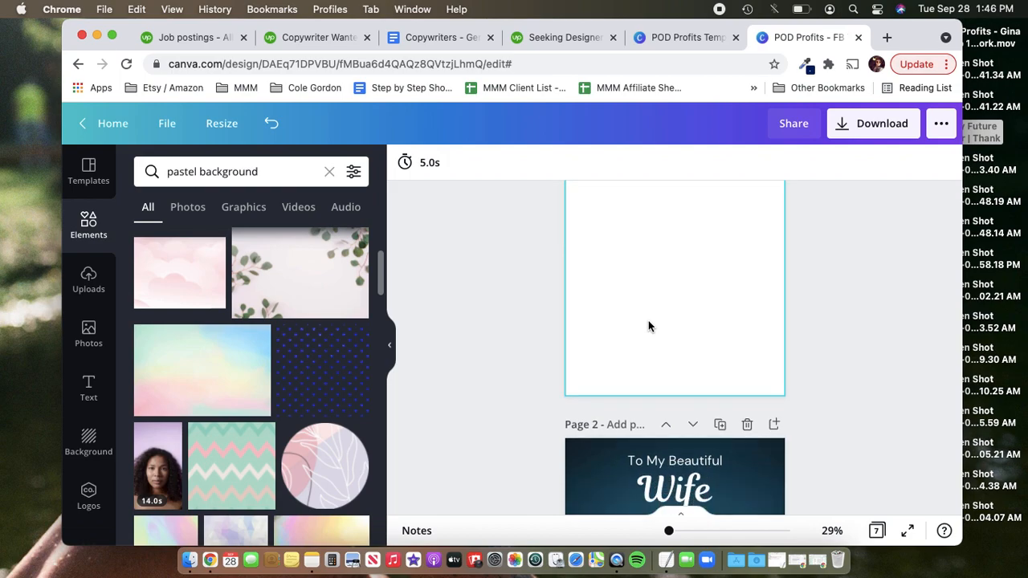
scroll(649, 325, down, 2)
click(691, 442)
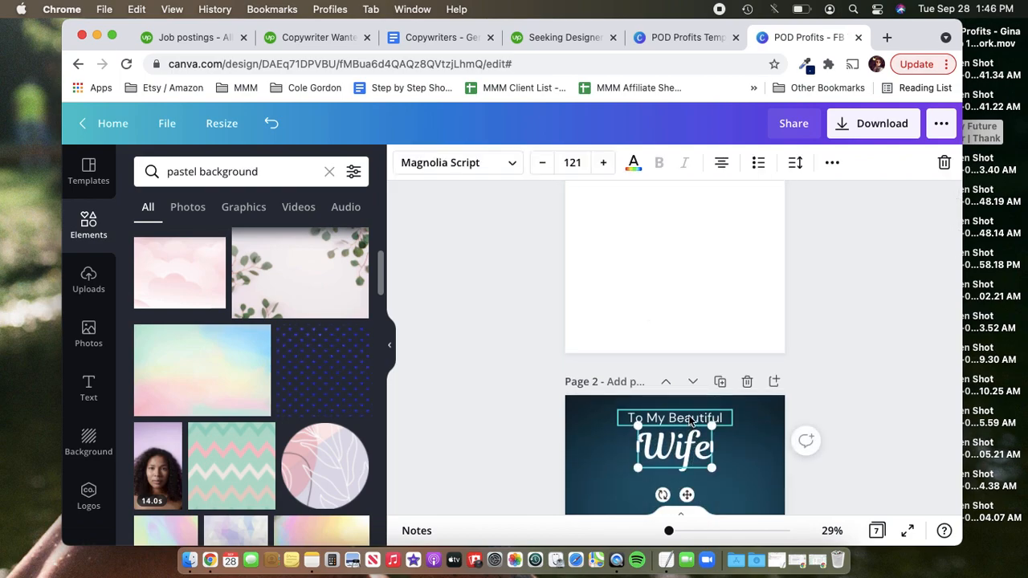
shift+click(690, 420)
click(681, 253)
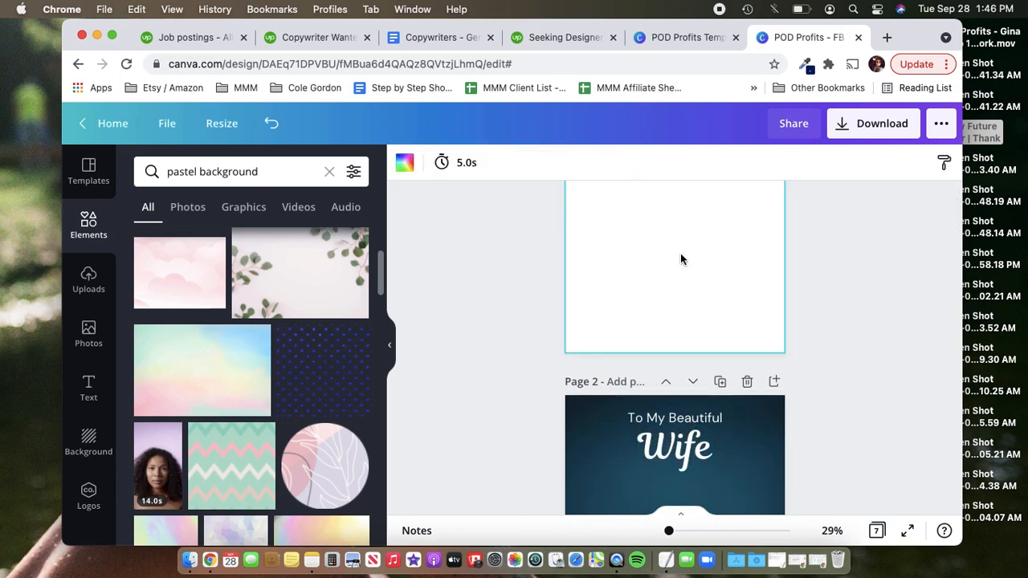
scroll(680, 253, up, 2)
key(super+v)
click(633, 163)
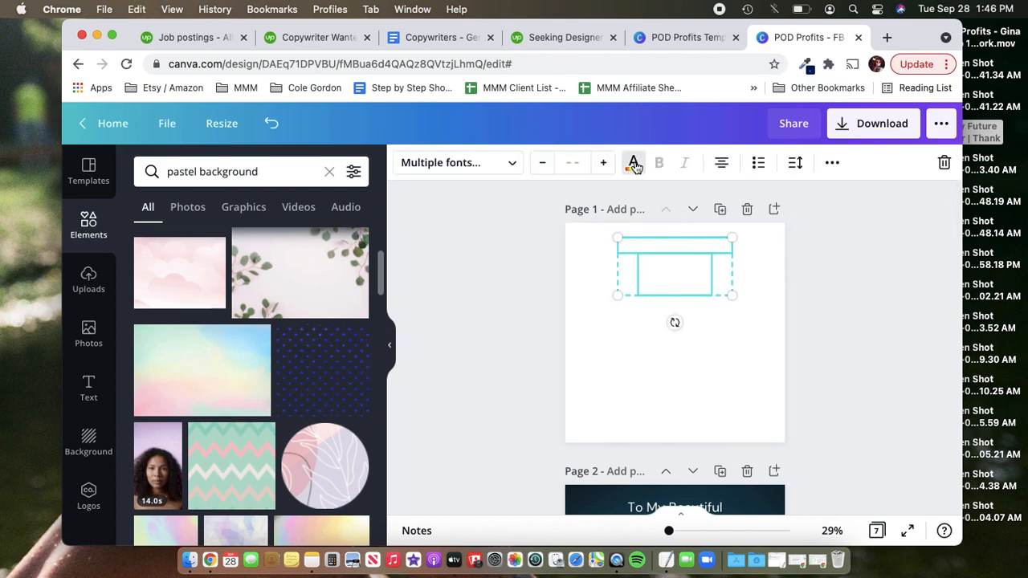
click(190, 240)
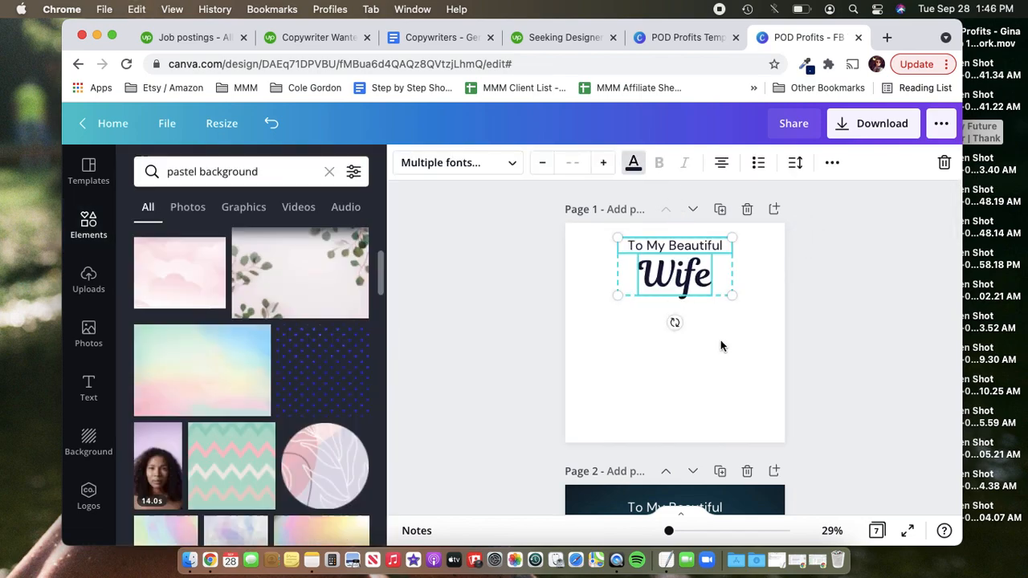
- Shrink the "To My Beautiful" and "Wife" texts together on page 1 and place them near the page's upper-left corner
drag(732, 296, 639, 262)
click(667, 355)
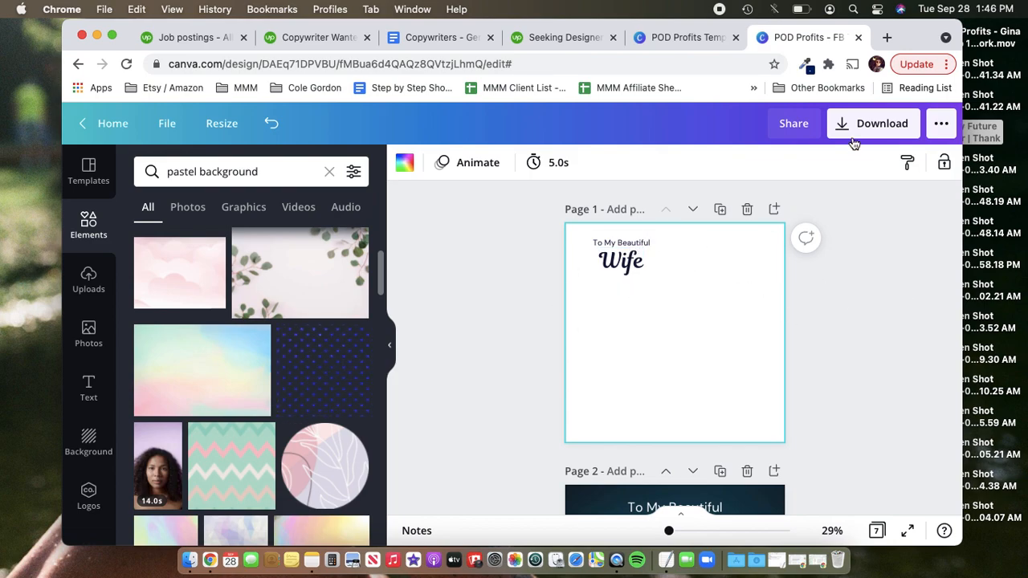
scroll(835, 307, down, 4)
scroll(640, 305, up, 3)
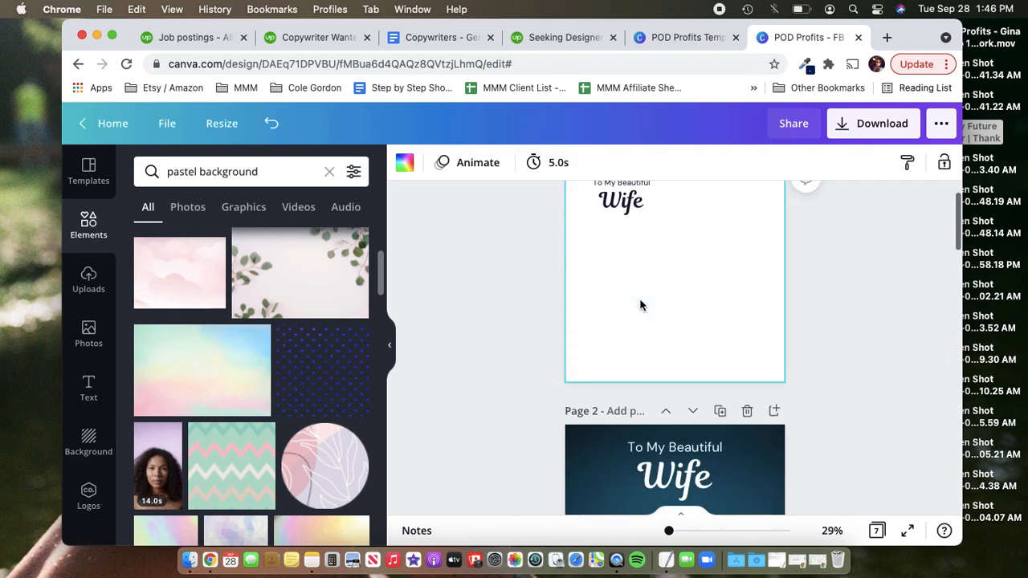
scroll(640, 304, up, 1)
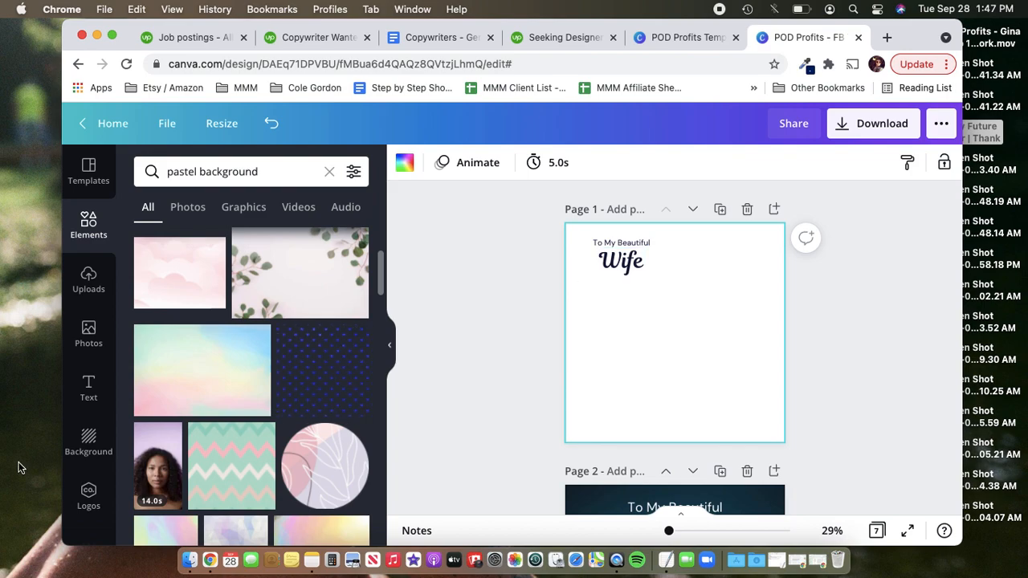
- Browse the ready-made text font combinations for header and quote styles
click(79, 408)
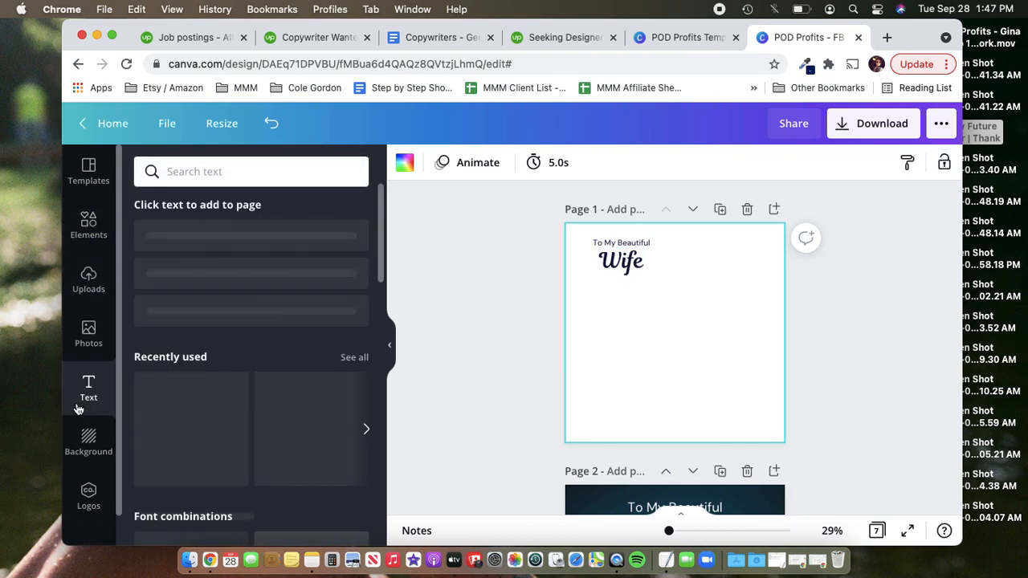
scroll(325, 358, down, 8)
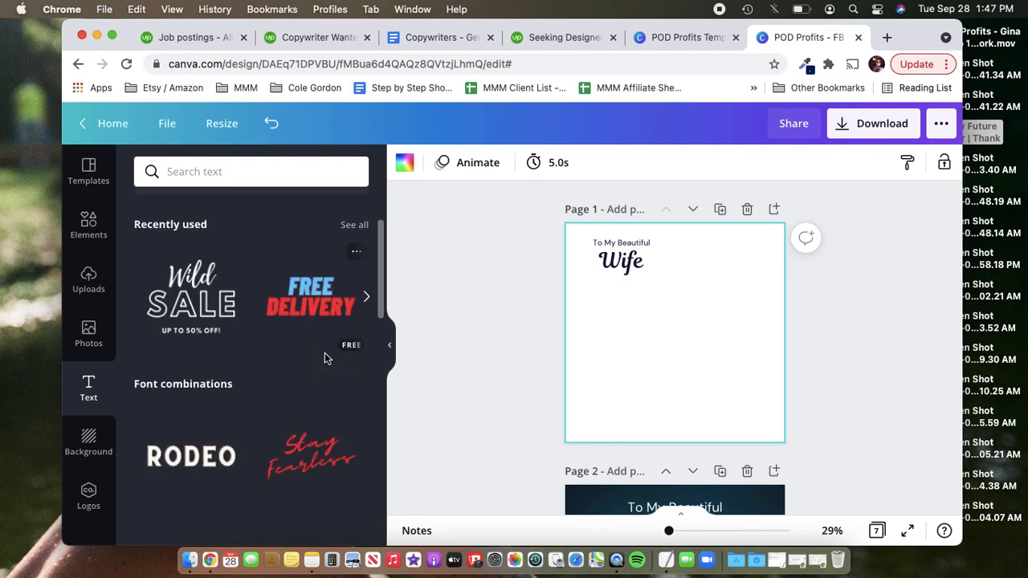
scroll(315, 435, down, 5)
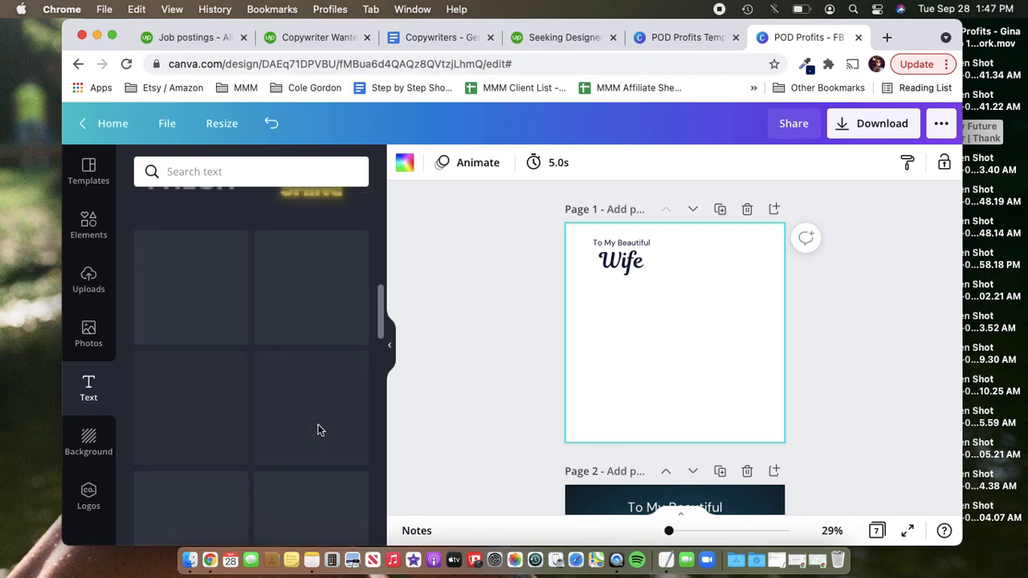
scroll(317, 430, down, 3)
scroll(318, 431, down, 5)
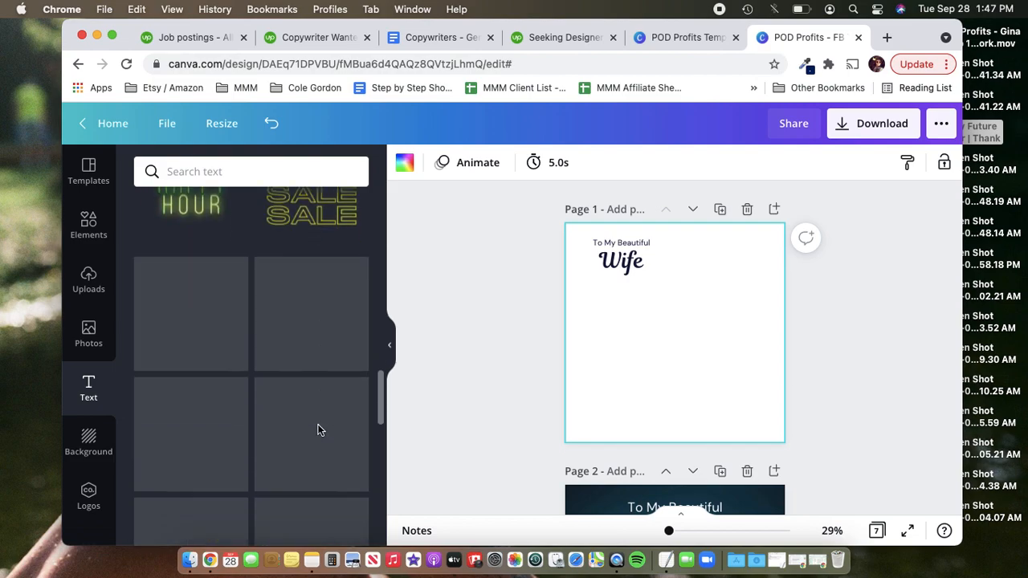
scroll(318, 431, down, 1)
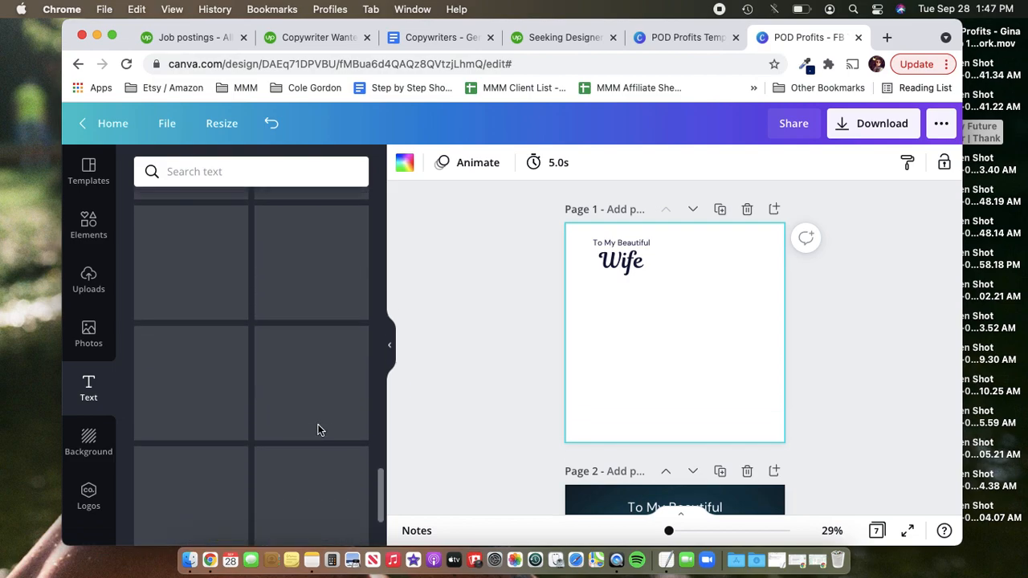
scroll(319, 430, down, 4)
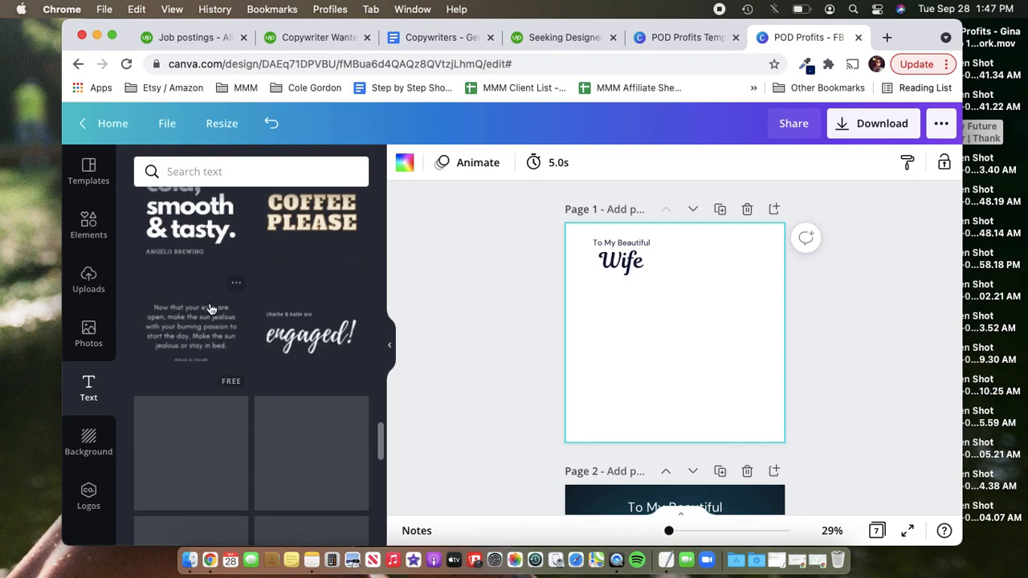
scroll(211, 309, up, 1)
scroll(299, 406, down, 3)
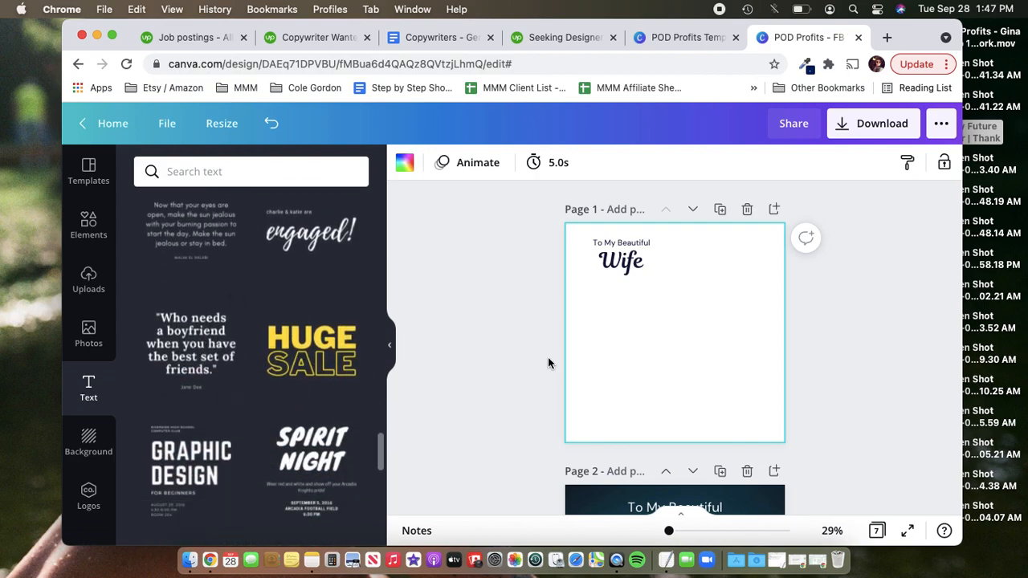
- Open the "Guide to Pairing Fonts" bookmark from the Etsy / Amazon folder in a new browser tab
key(super+t)
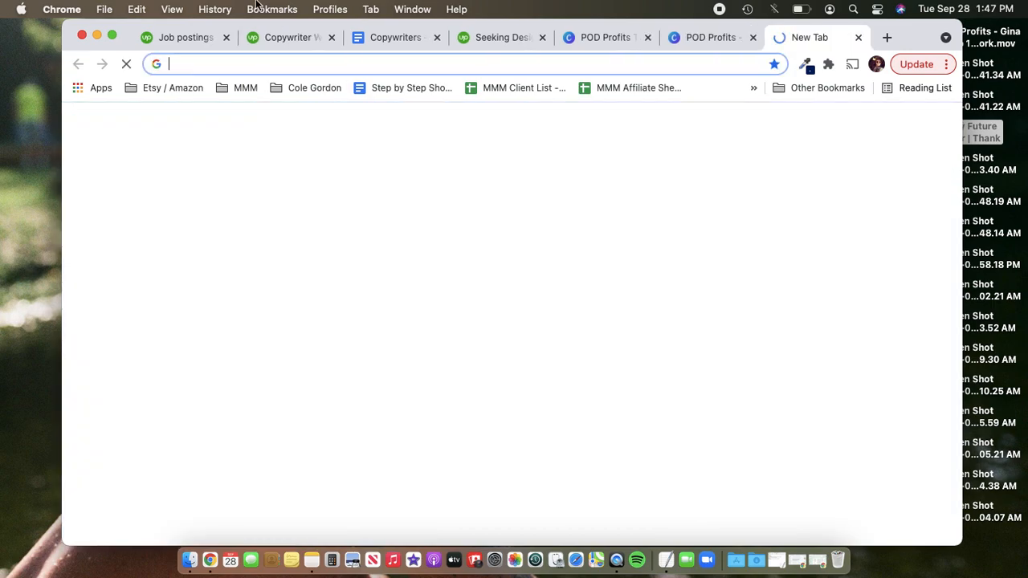
click(175, 87)
scroll(217, 225, down, 5)
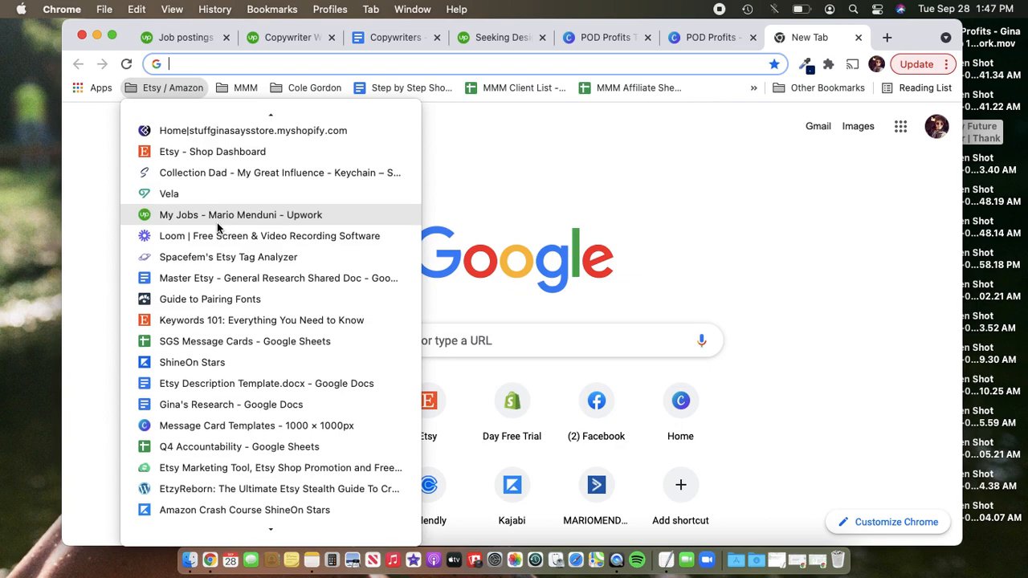
scroll(260, 482, up, 1)
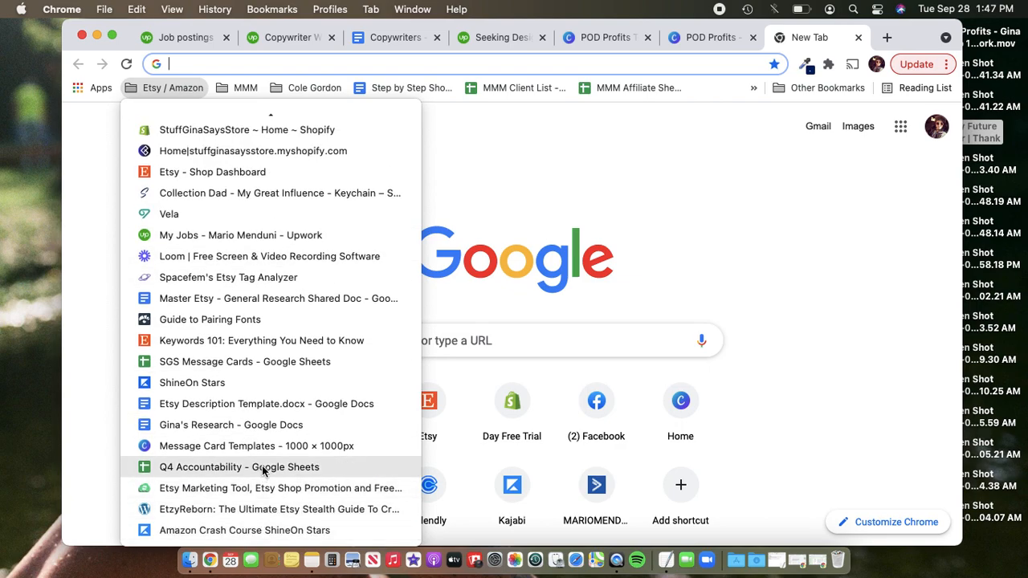
click(281, 319)
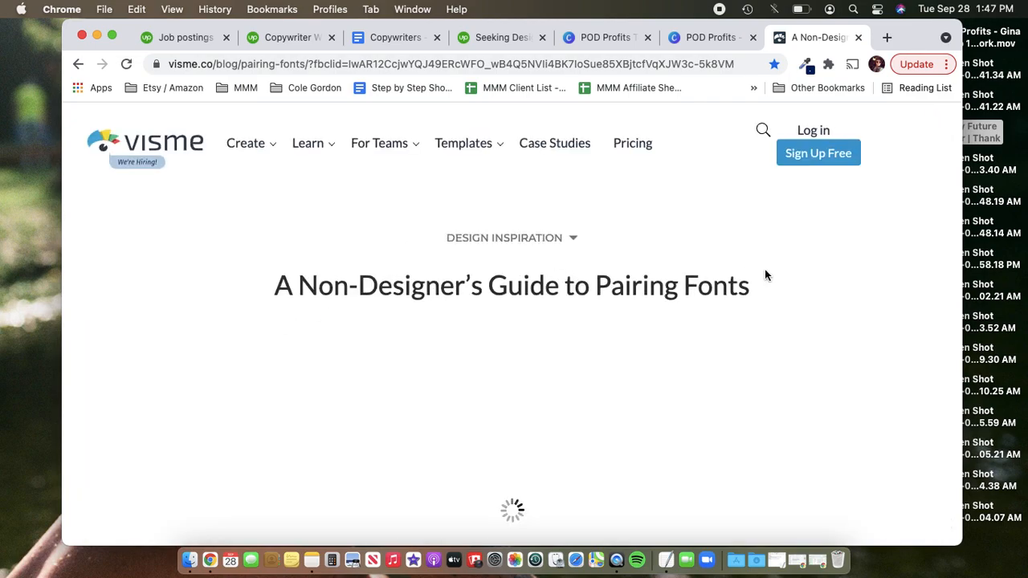
- Examine the article's font-pairing rules and its good and bad example pairs, and return to its beginning
scroll(784, 275, down, 5)
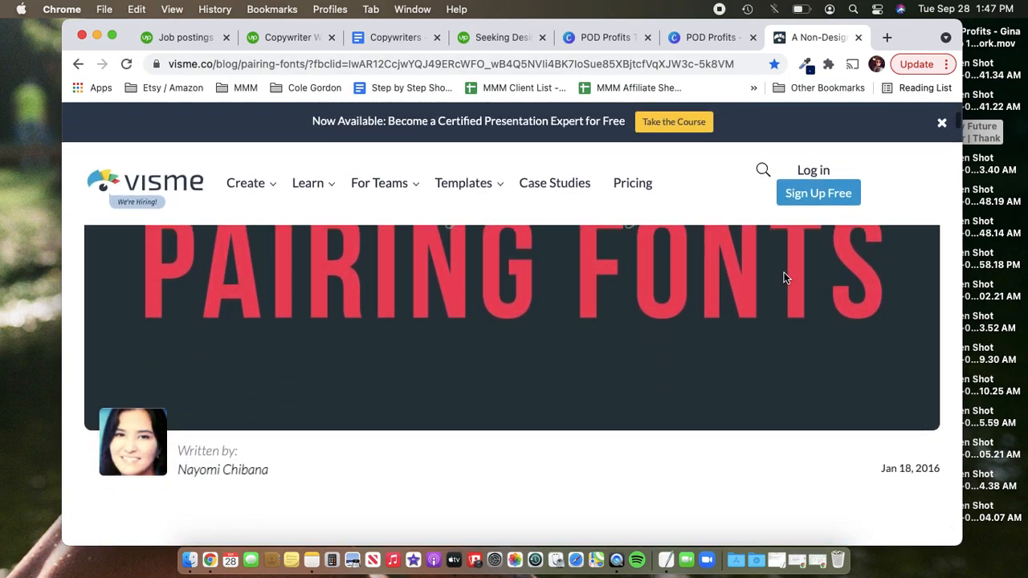
scroll(784, 278, down, 5)
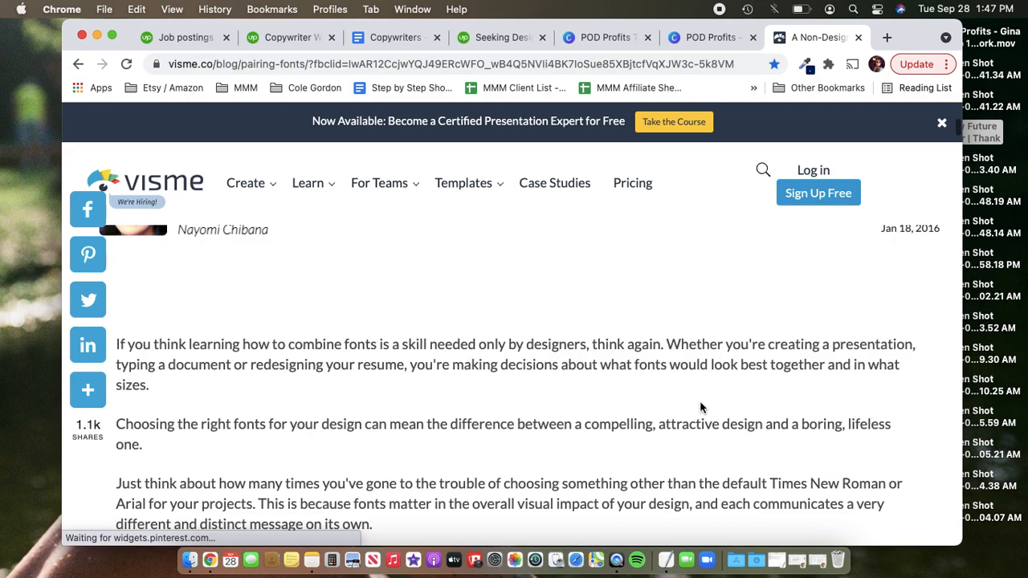
scroll(506, 403, down, 8)
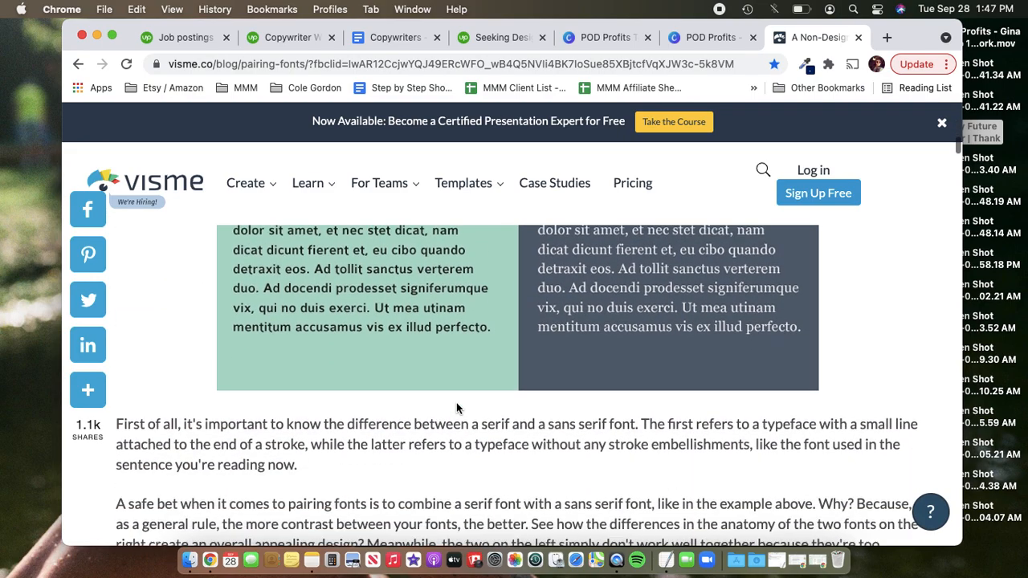
scroll(457, 408, down, 4)
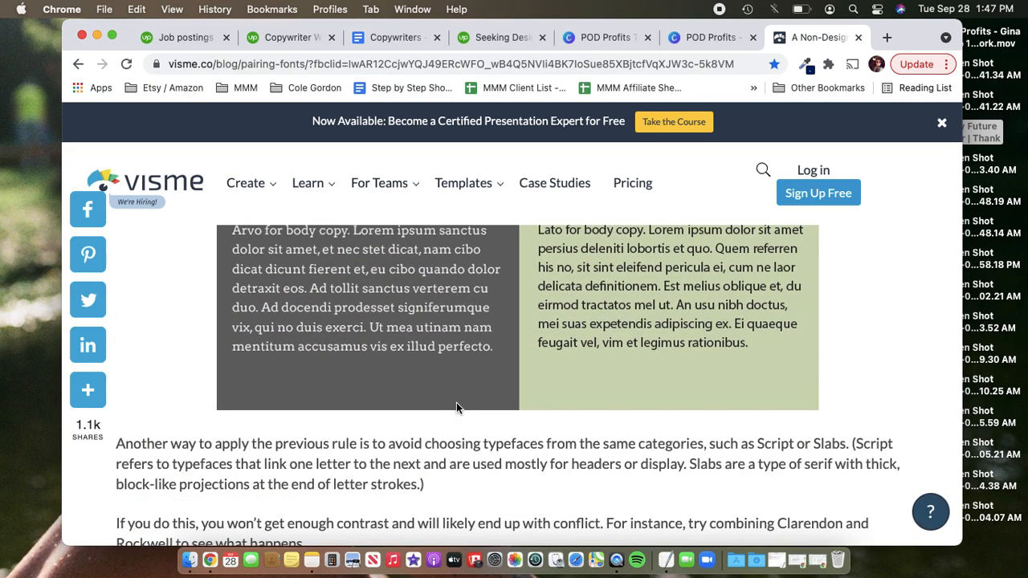
scroll(456, 408, up, 3)
scroll(456, 408, down, 5)
scroll(456, 408, down, 8)
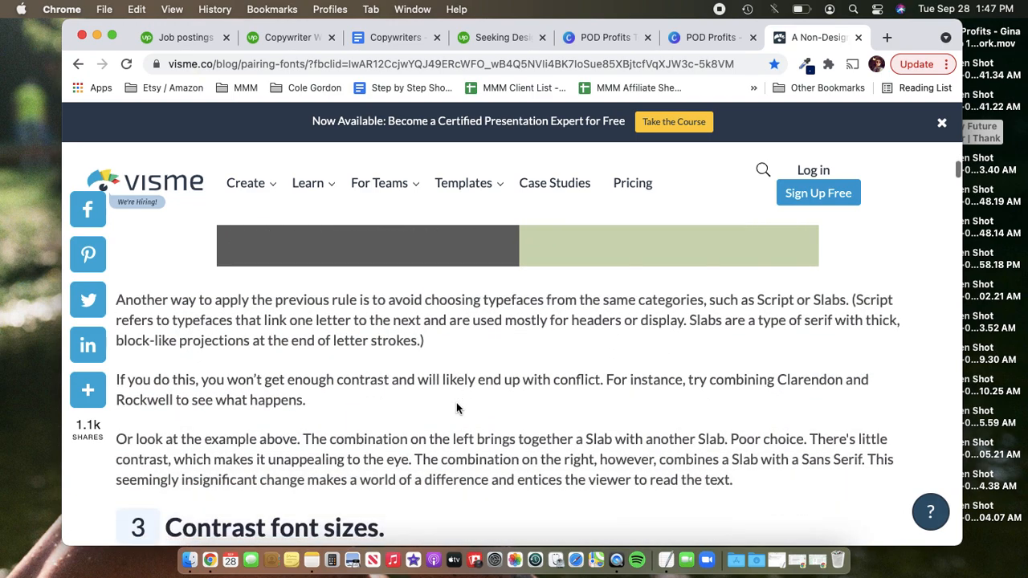
scroll(456, 408, down, 7)
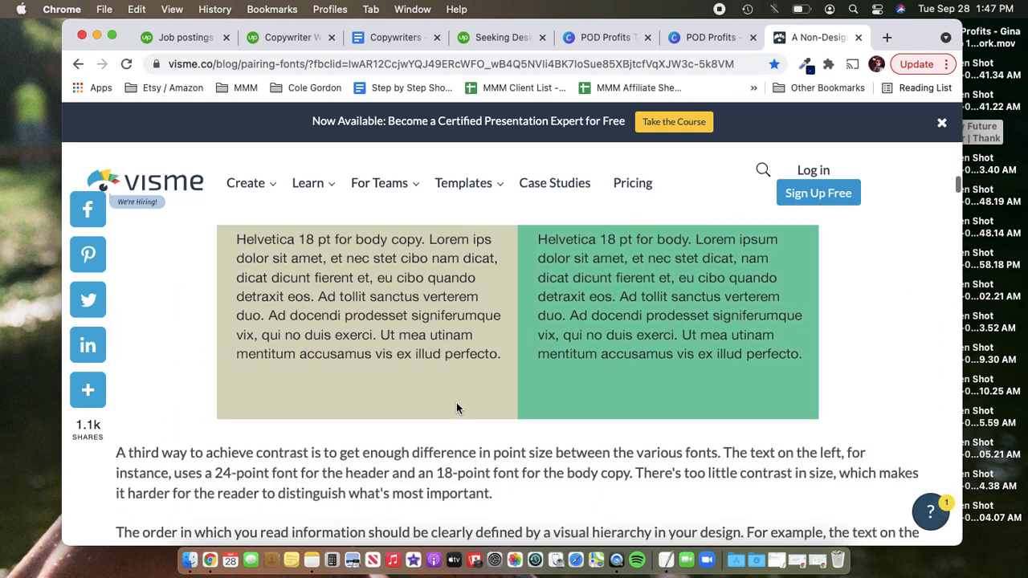
scroll(456, 404, up, 1)
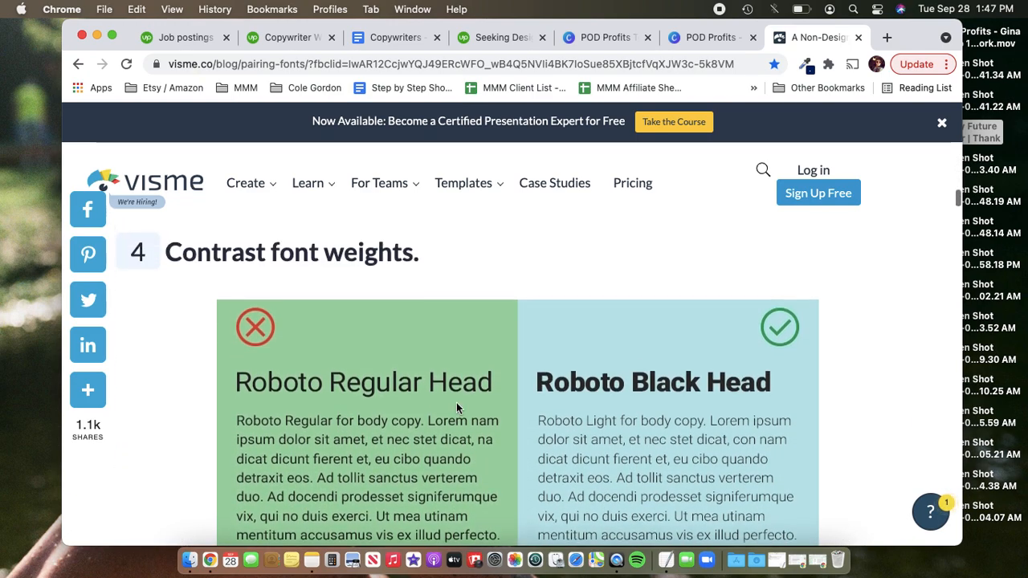
scroll(456, 404, down, 3)
scroll(456, 402, down, 12)
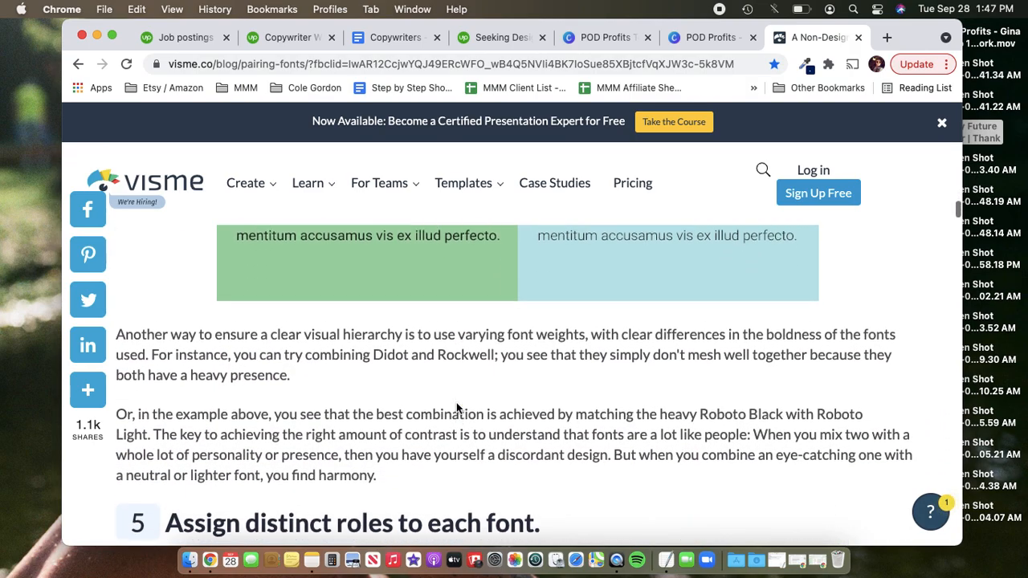
scroll(457, 406, down, 8)
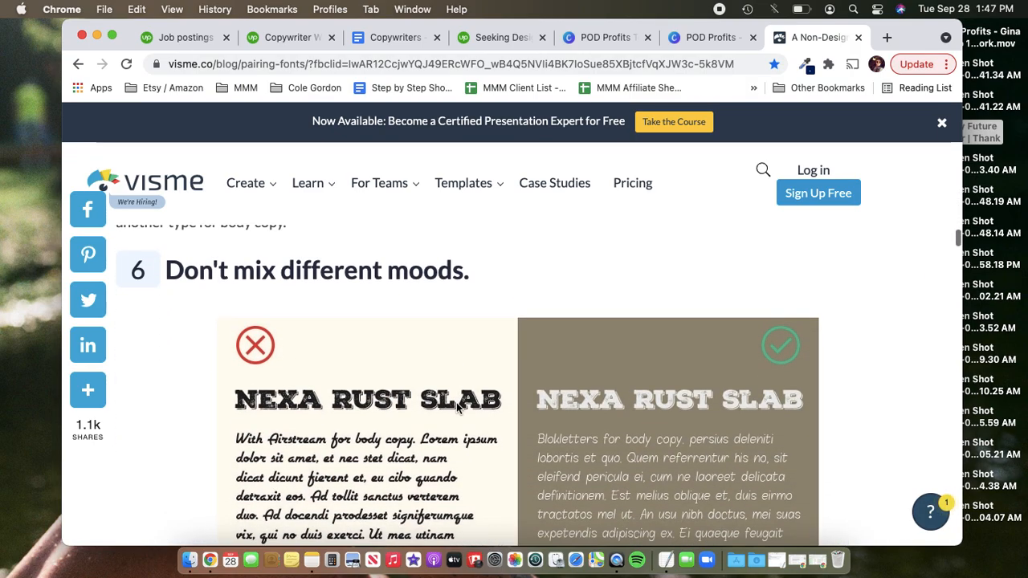
scroll(456, 409, up, 20)
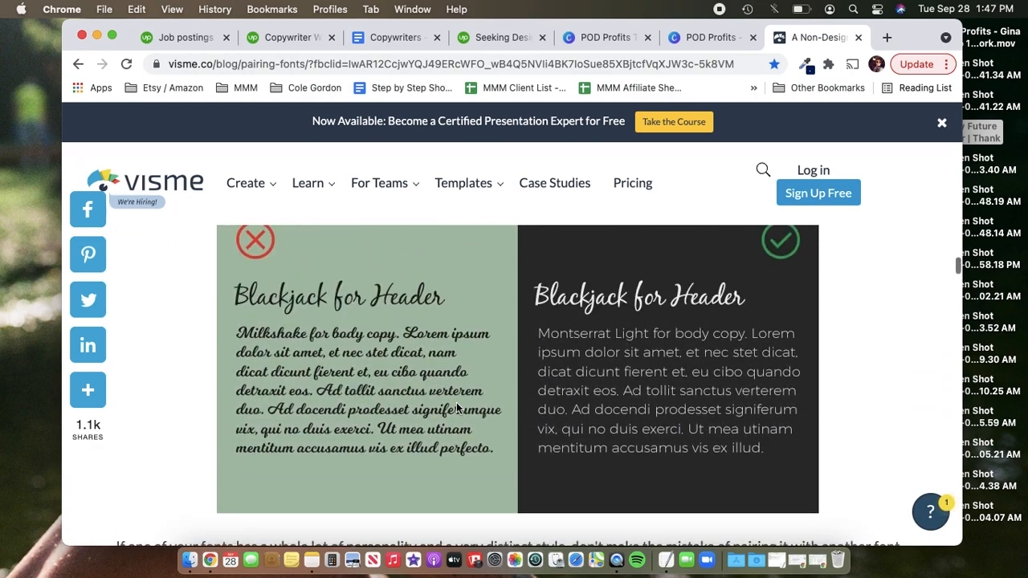
scroll(456, 409, up, 15)
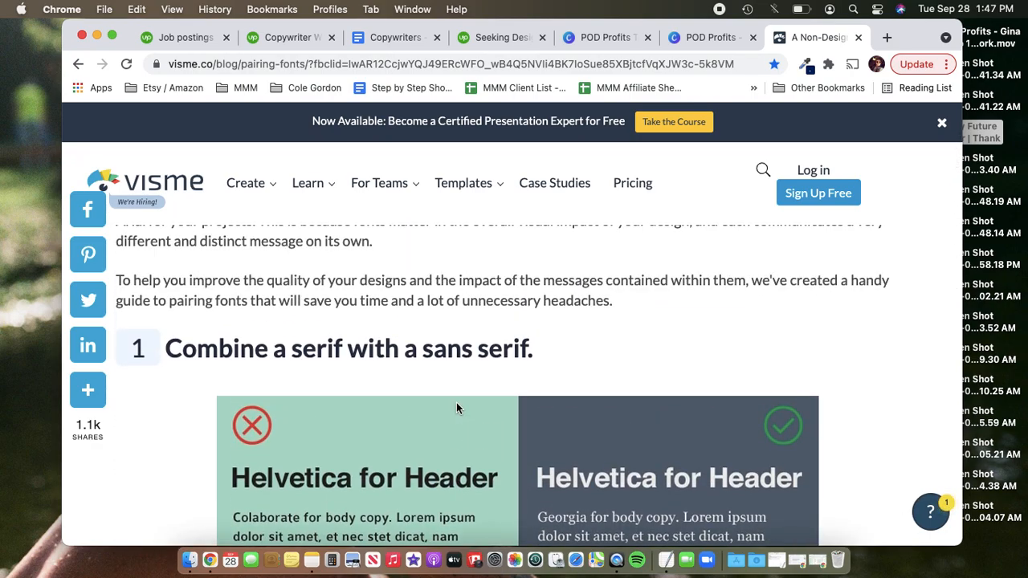
scroll(615, 420, up, 10)
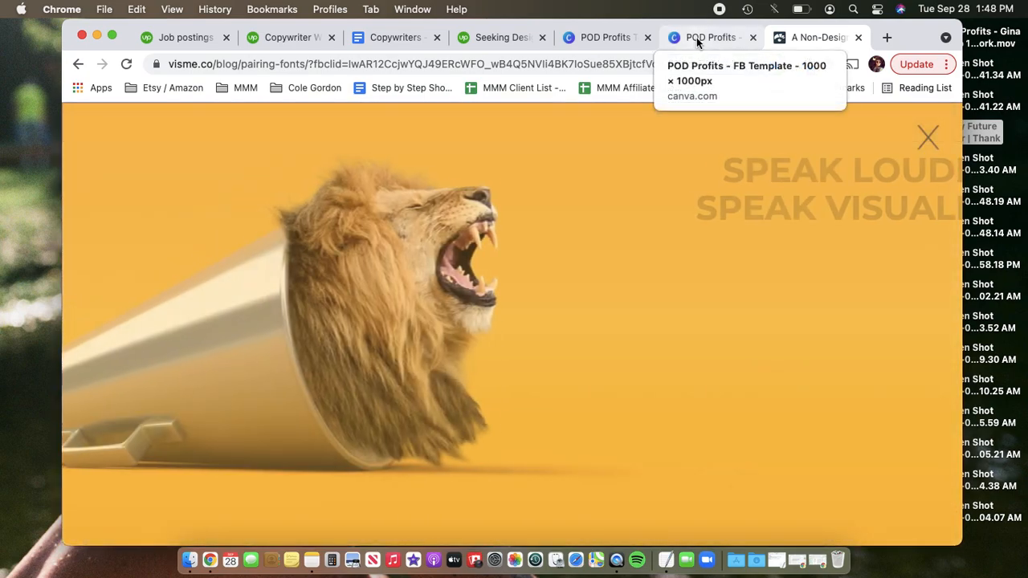
- Switch back to the POD Profits FB Template design in Canva and show all its pages in the grid view
click(697, 41)
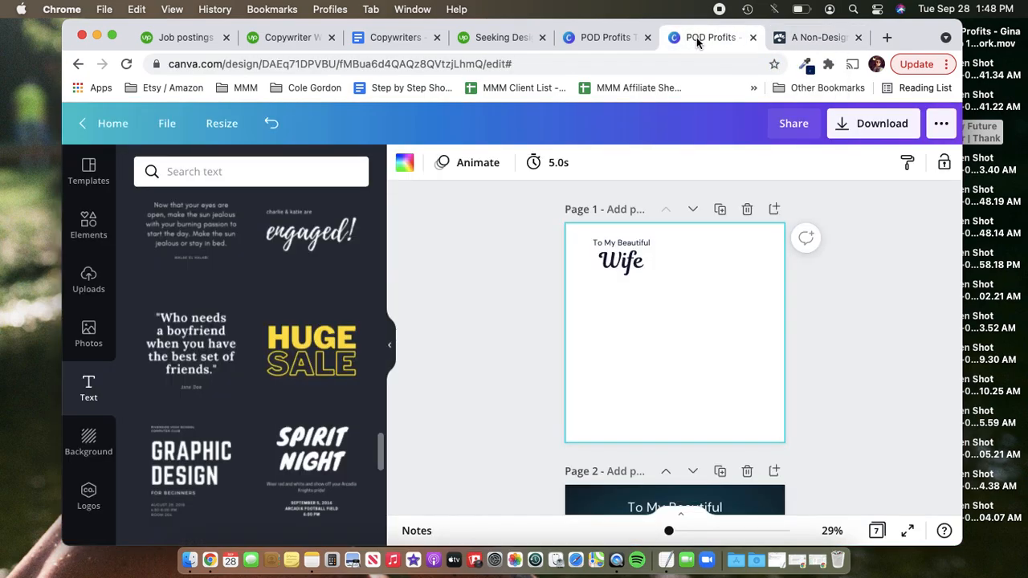
click(856, 336)
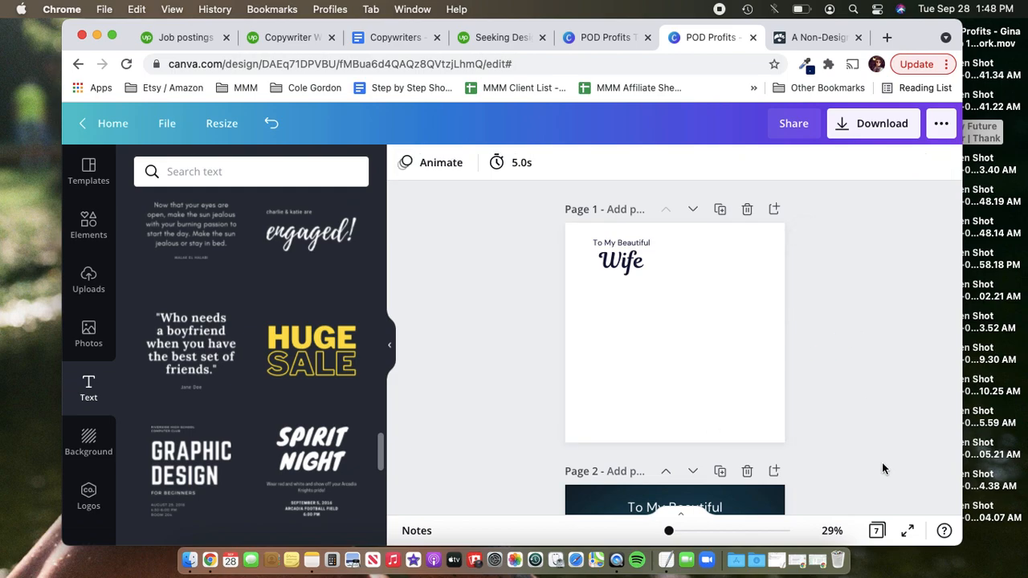
click(876, 531)
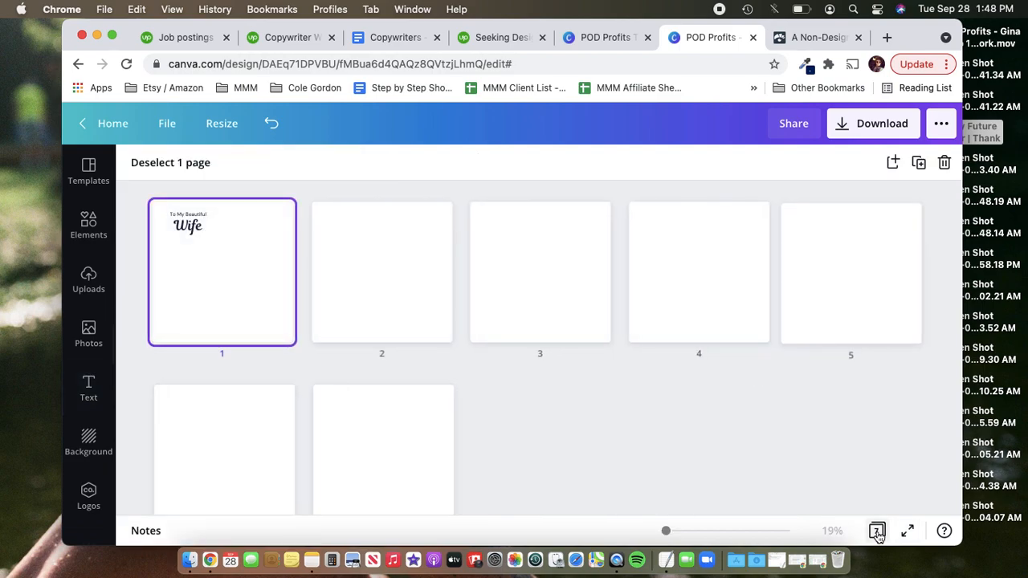